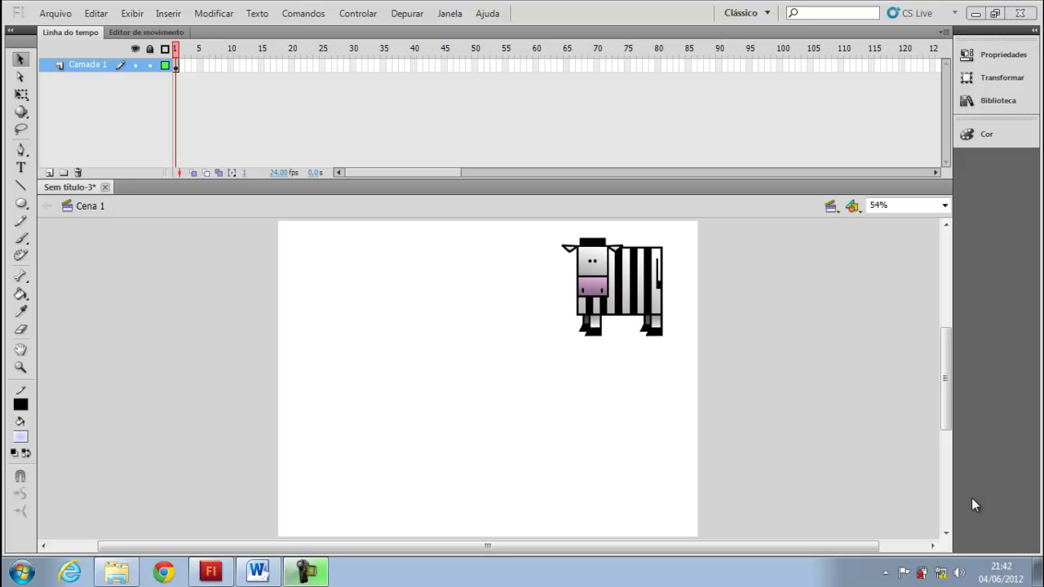
Inspect the reference zebra-cow up close, then rename the first layer 'modelo'.
{"action": "left_click", "coordinate": [21, 367]}
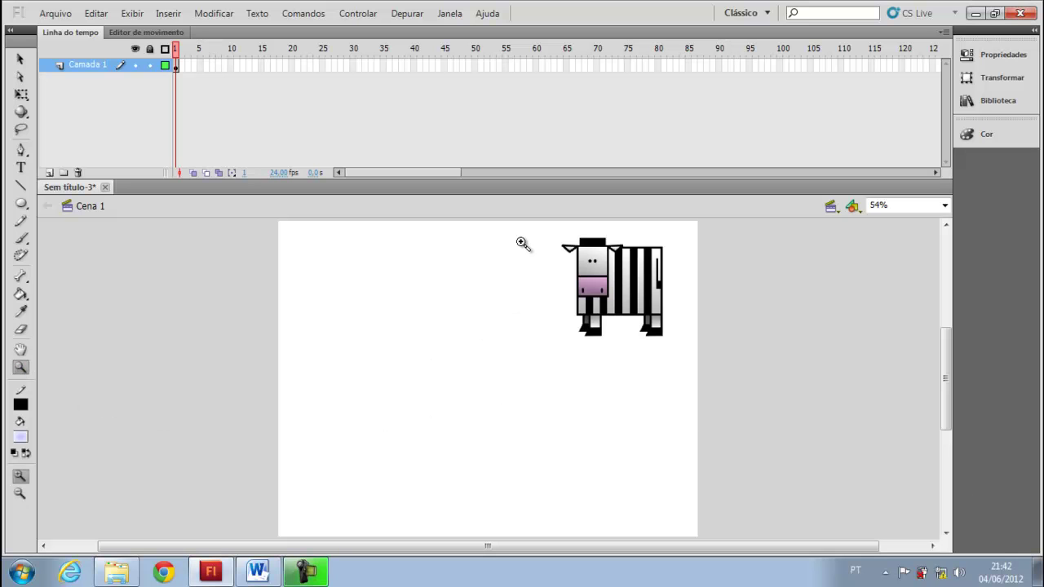
{"action": "left_click_drag", "start_coordinate": [534, 231], "coordinate": [713, 360]}
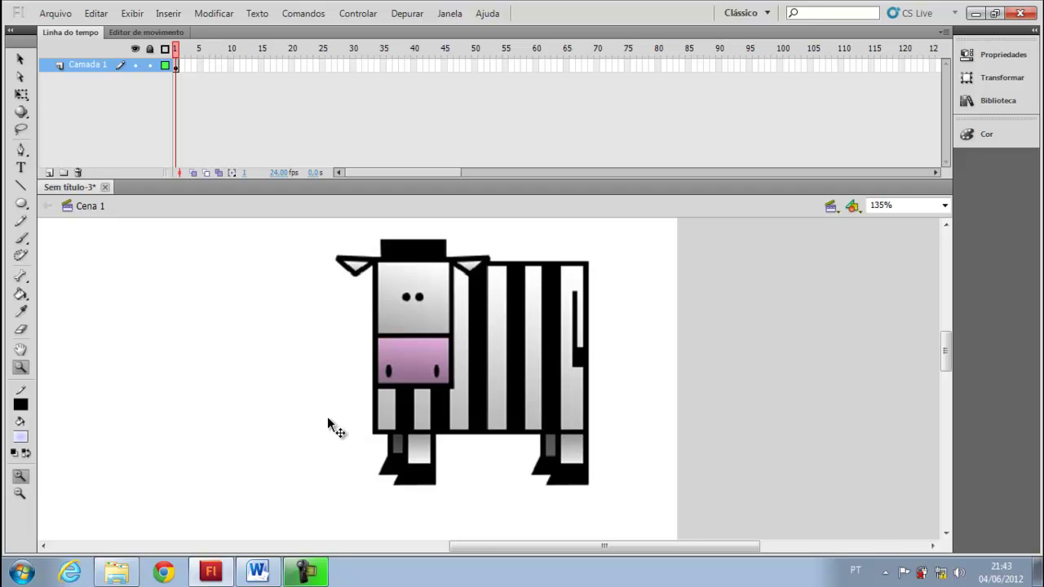
{"action": "key", "text": "ctrl+2"}
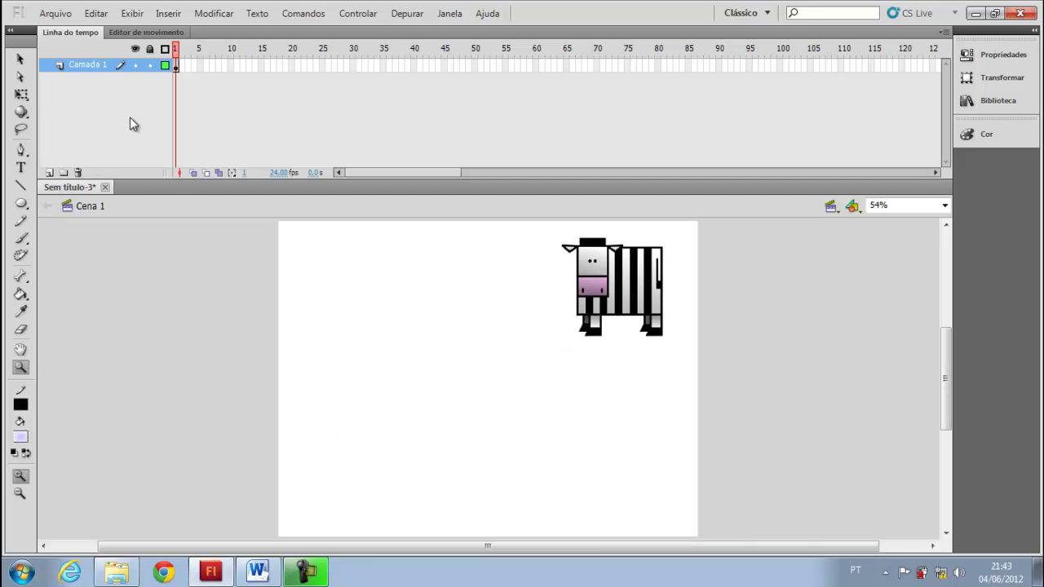
{"action": "double_click", "coordinate": [80, 68]}
{"action": "type", "text": "m"}
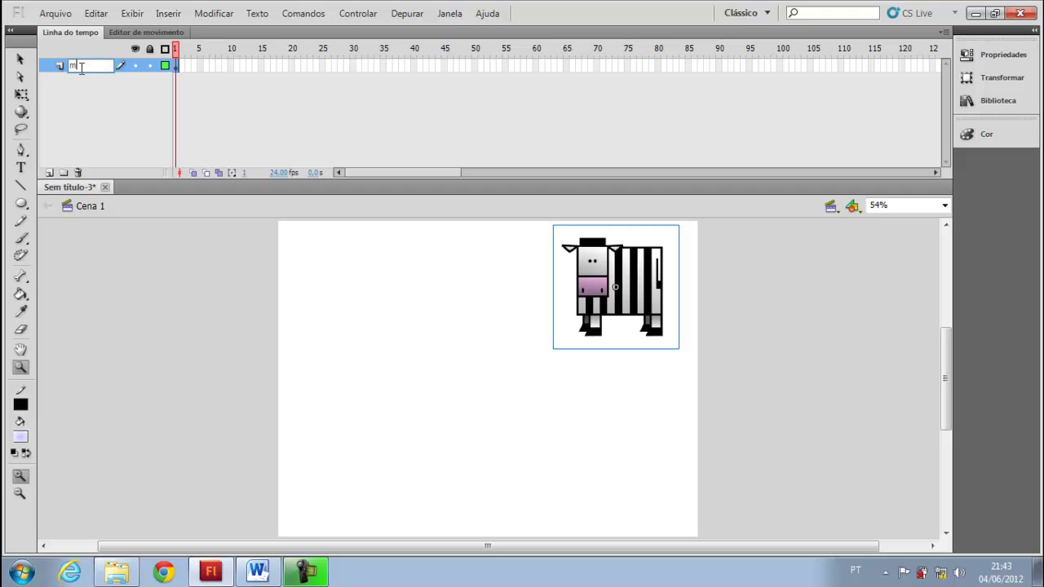
{"action": "type", "text": "odelo"}
{"action": "key", "text": "Return"}
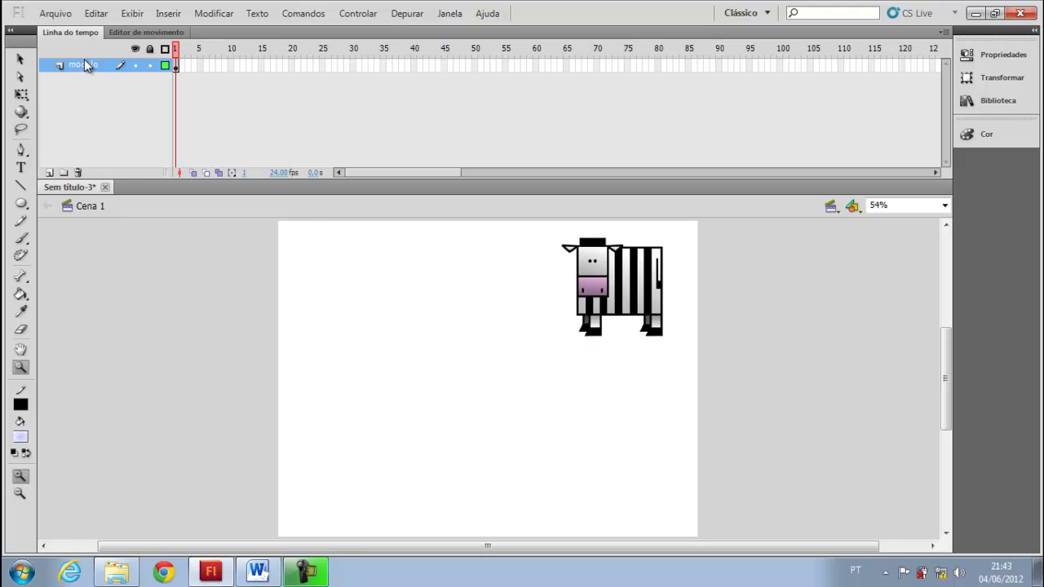
Add a new layer named 'corpo' above 'modelo'.
{"action": "right_click", "coordinate": [80, 68]}
{"action": "left_click", "coordinate": [94, 127]}
{"action": "double_click", "coordinate": [91, 64]}
{"action": "type", "text": "corpo"}
{"action": "key", "text": "Return"}
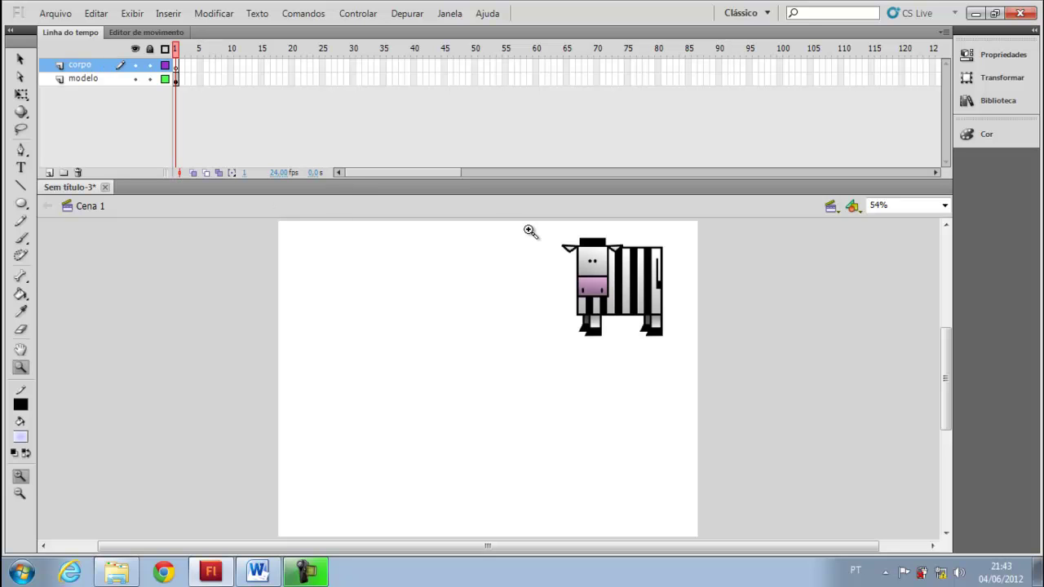
{"action": "left_click_drag", "start_coordinate": [535, 226], "coordinate": [703, 349]}
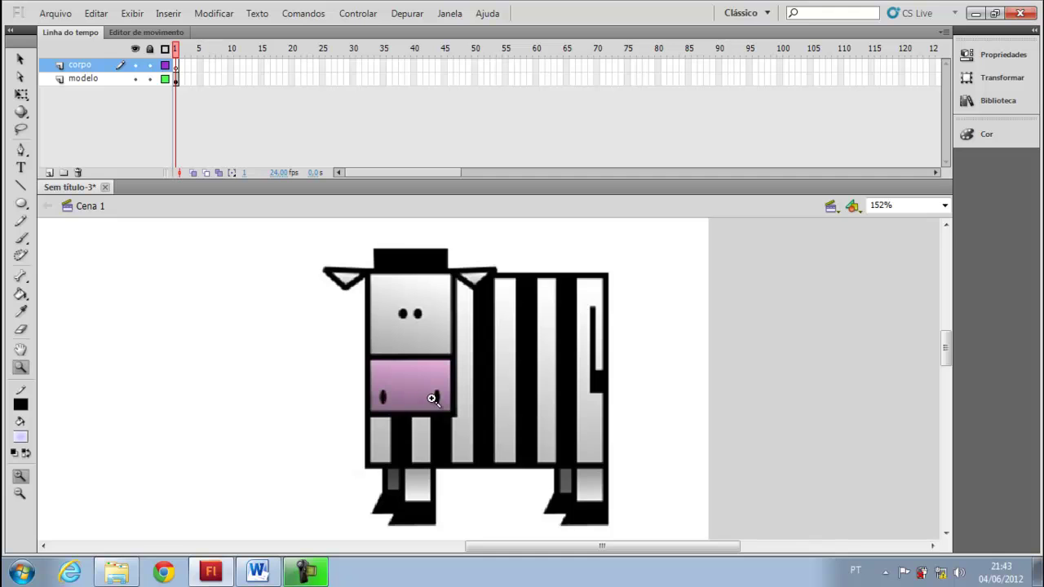
Draw a trial body rectangle with the Rectangle tool and undo its gradient fill.
{"action": "key", "text": "ctrl+2"}
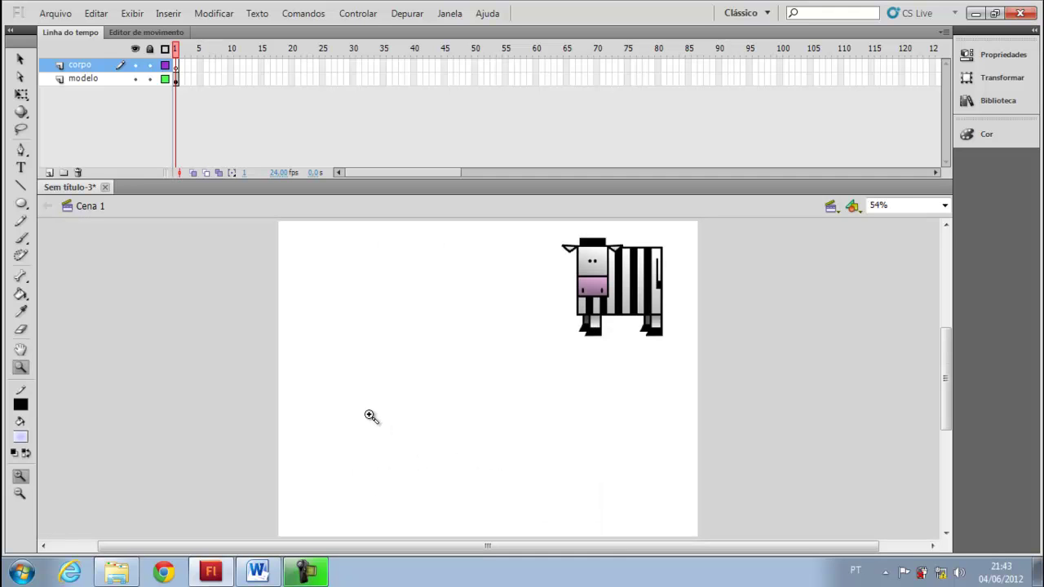
{"action": "left_click", "coordinate": [20, 204]}
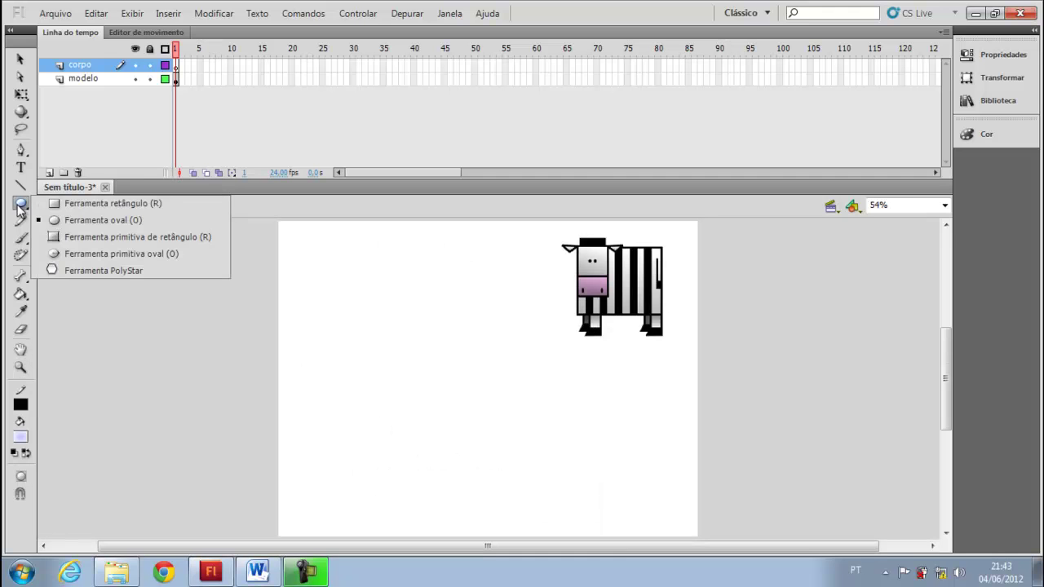
{"action": "left_click", "coordinate": [98, 203]}
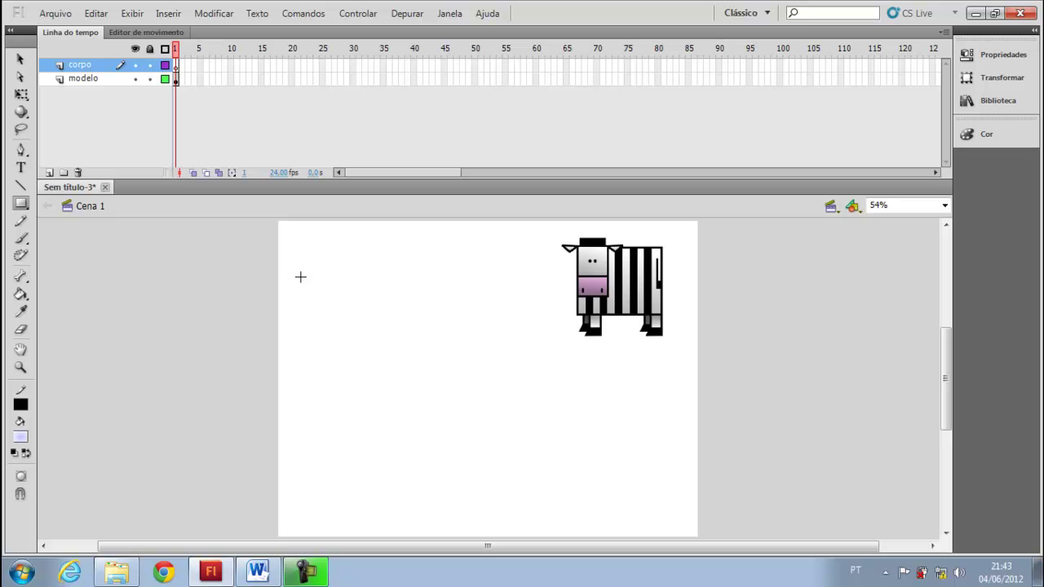
{"action": "mouse_move", "coordinate": [322, 268]}
{"action": "left_mouse_down"}
{"action": "mouse_move", "coordinate": [416, 370]}
{"action": "mouse_move", "coordinate": [534, 415]}
{"action": "left_mouse_up"}
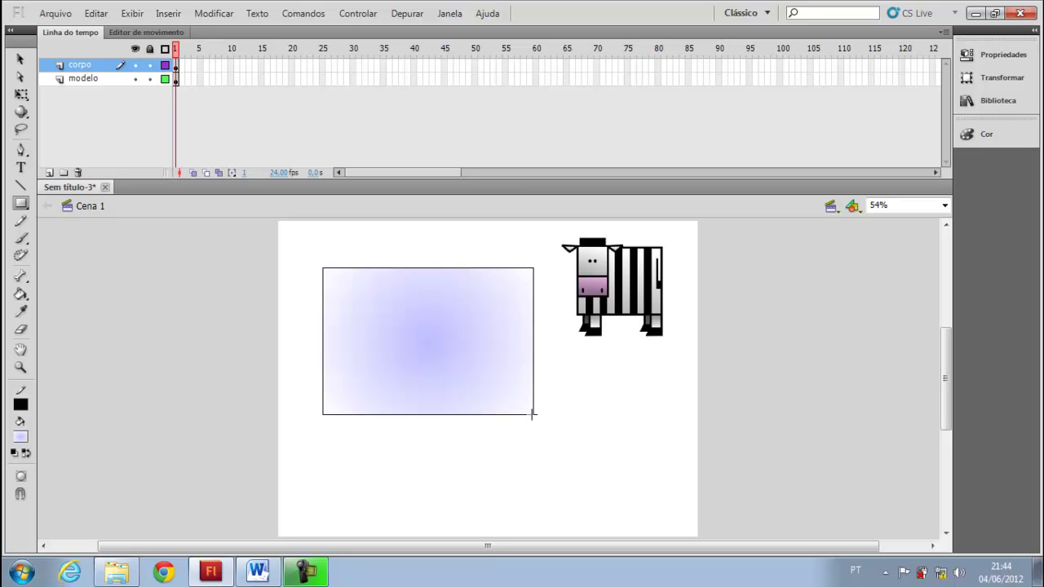
{"action": "key", "text": "ctrl+z"}
Set the fill to none and draw the outlined body rectangle left of the cow.
{"action": "left_click", "coordinate": [20, 436]}
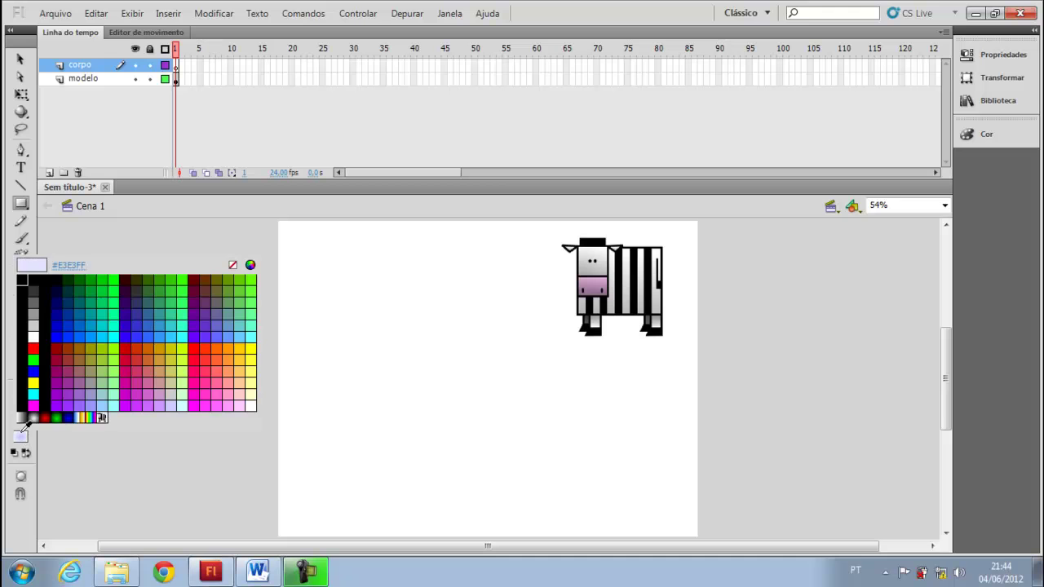
{"action": "left_click", "coordinate": [234, 265]}
{"action": "left_click_drag", "start_coordinate": [331, 276], "coordinate": [541, 414]}
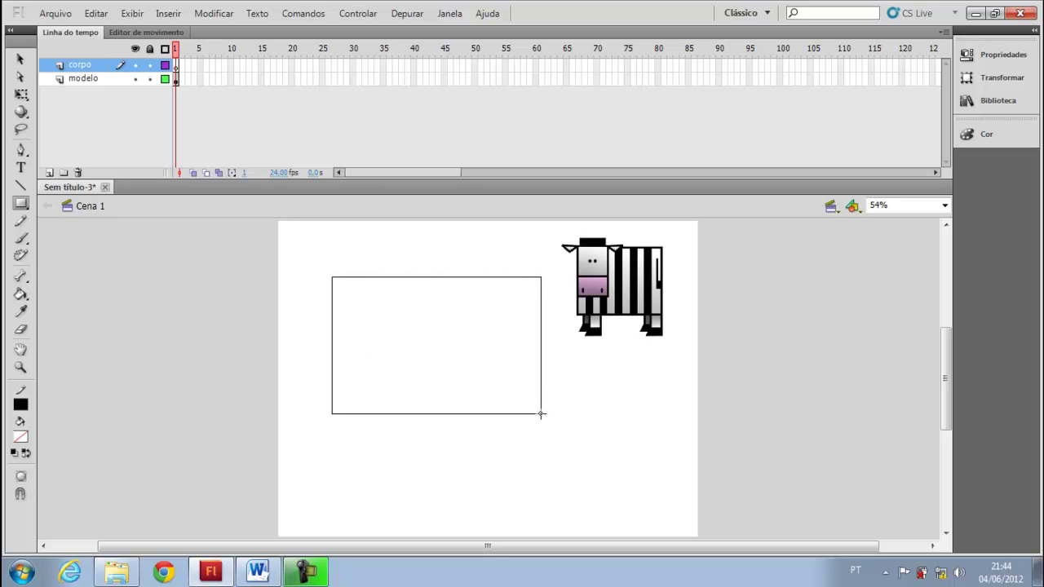
{"action": "left_click_drag", "start_coordinate": [541, 413], "coordinate": [538, 433]}
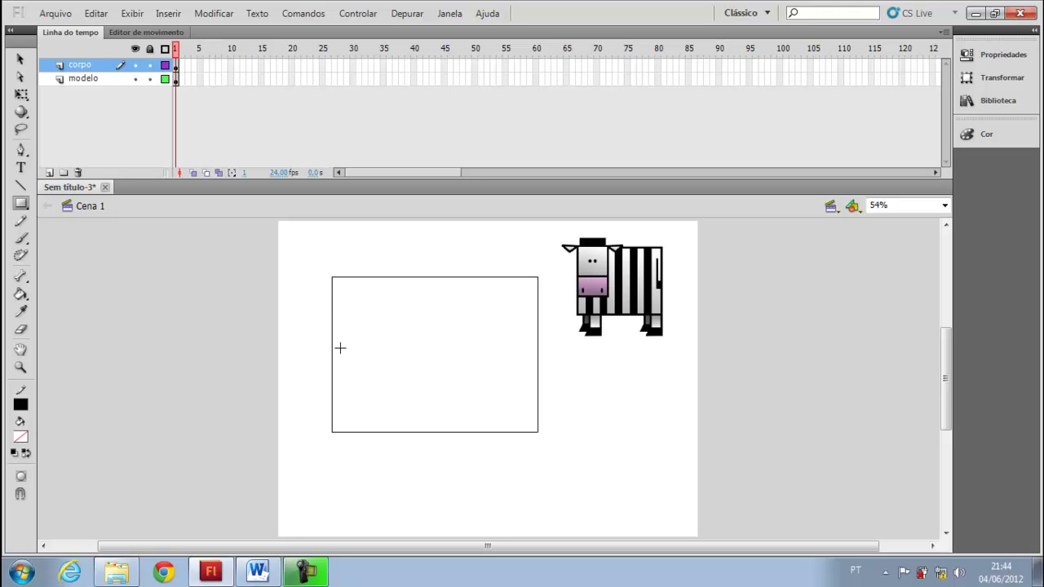
Add a new layer named 'patas' above 'corpo'.
{"action": "right_click", "coordinate": [92, 64]}
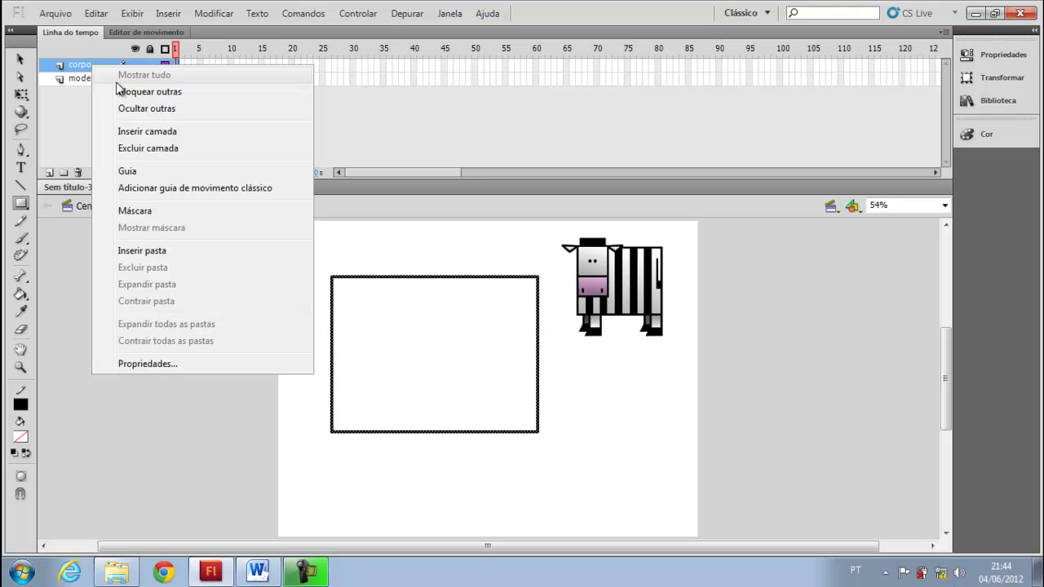
{"action": "left_click", "coordinate": [157, 138]}
{"action": "double_click", "coordinate": [81, 66]}
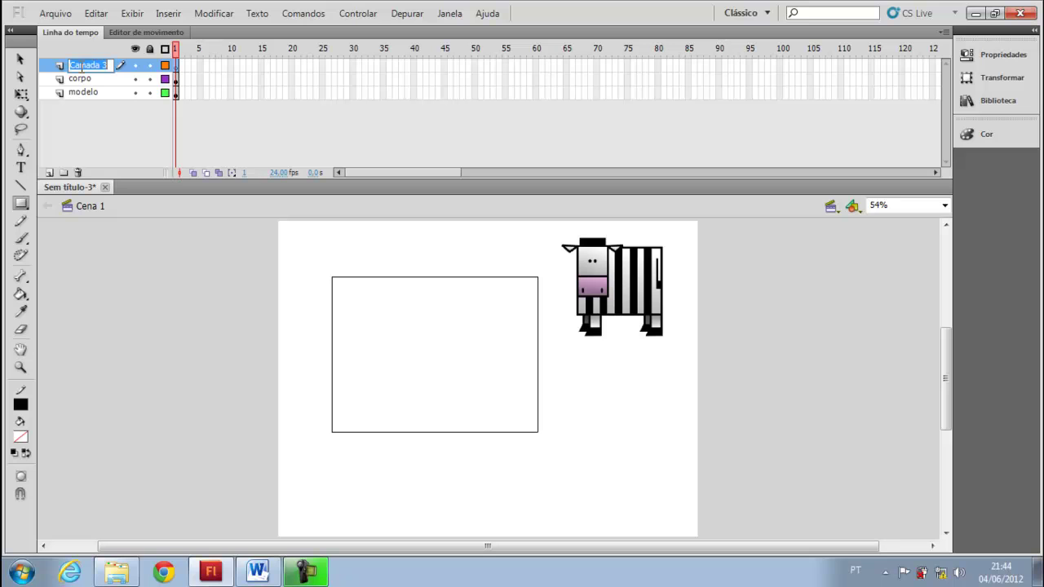
{"action": "type", "text": "patas"}
{"action": "key", "text": "Return"}
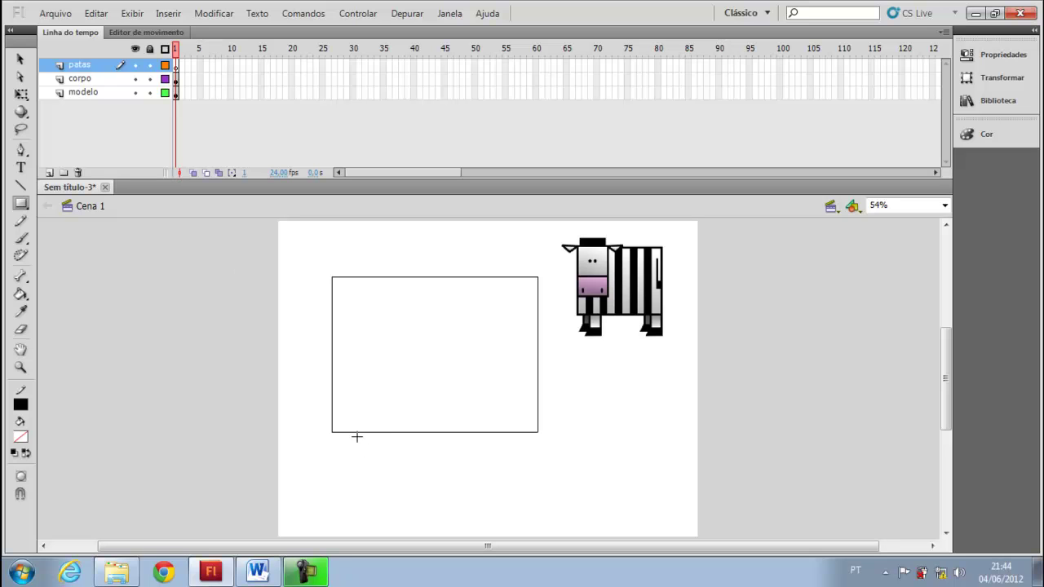
Draw a leg under the body's bottom-left corner and copy it under the bottom-right corner.
{"action": "left_click_drag", "start_coordinate": [352, 432], "coordinate": [376, 467]}
{"action": "left_click", "coordinate": [20, 60]}
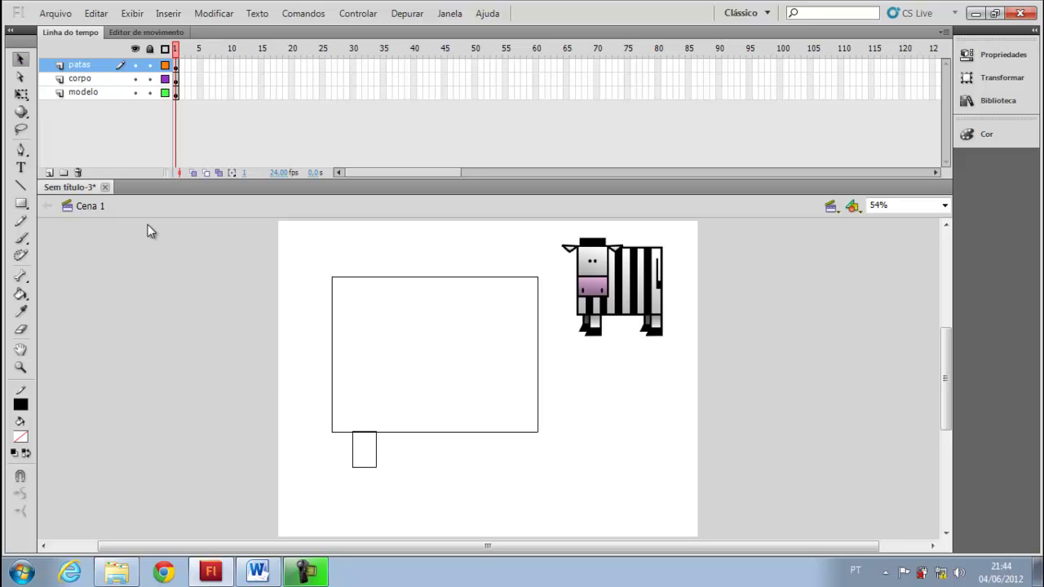
{"action": "double_click", "coordinate": [350, 463]}
{"action": "mouse_move", "coordinate": [352, 465]}
{"action": "left_mouse_down", "text": "alt"}
{"action": "mouse_move", "coordinate": [477, 397]}
{"action": "mouse_move", "coordinate": [510, 470]}
{"action": "left_mouse_up", "text": "alt"}
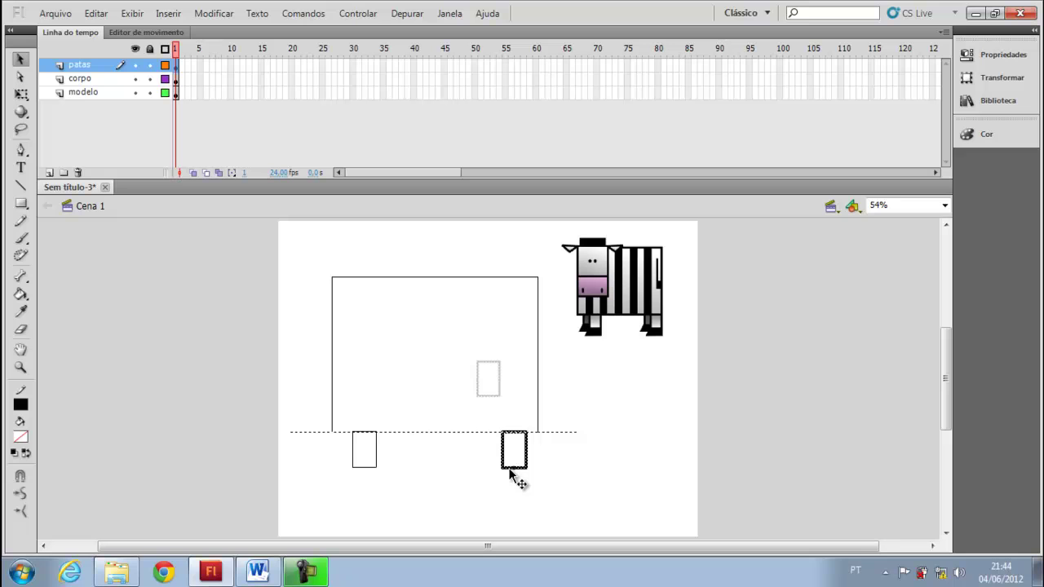
{"action": "left_click_drag", "start_coordinate": [510, 470], "coordinate": [508, 471]}
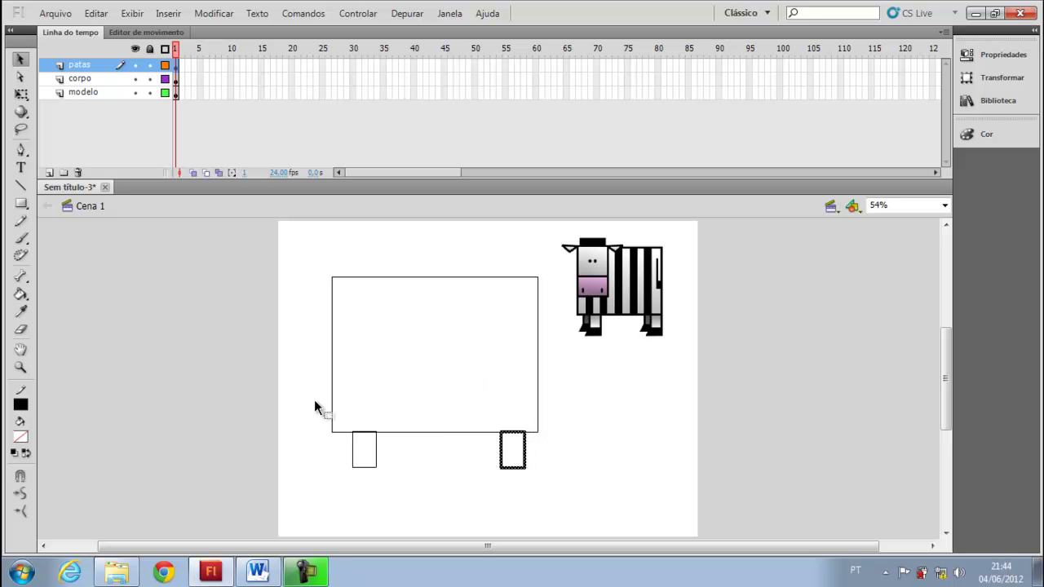
{"action": "left_click", "coordinate": [291, 398]}
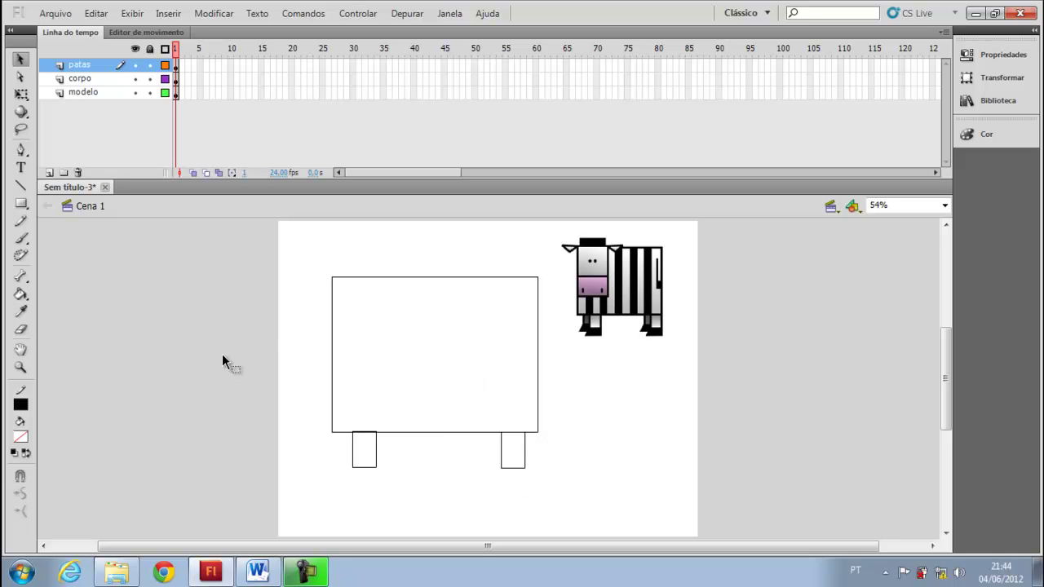
{"action": "left_click", "coordinate": [22, 204]}
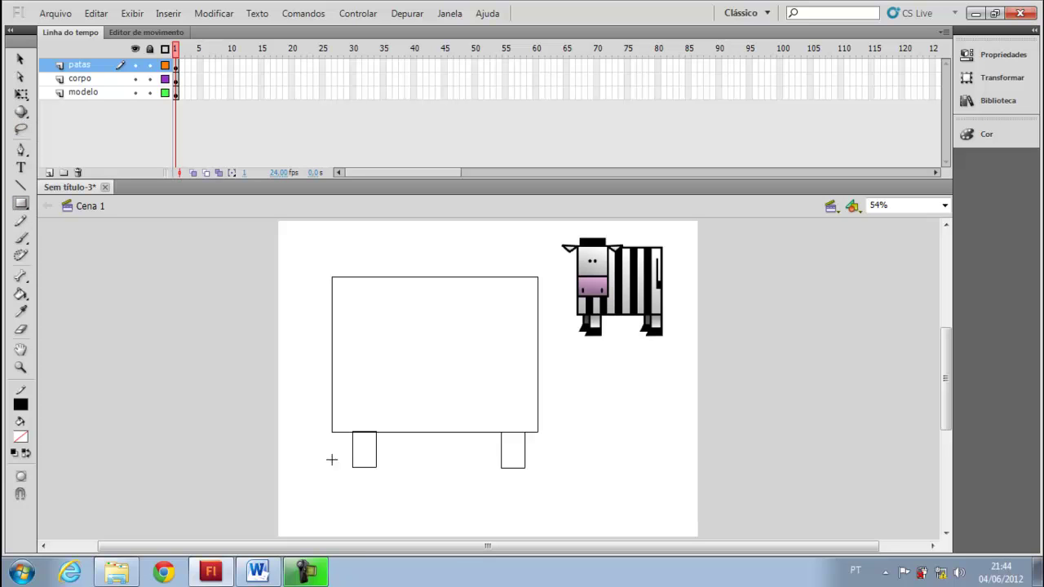
Draw an offset back leg beside each front leg, undoing a stray rectangle in the body's corner.
{"action": "left_click_drag", "start_coordinate": [342, 432], "coordinate": [353, 459]}
{"action": "left_click_drag", "start_coordinate": [488, 433], "coordinate": [501, 461]}
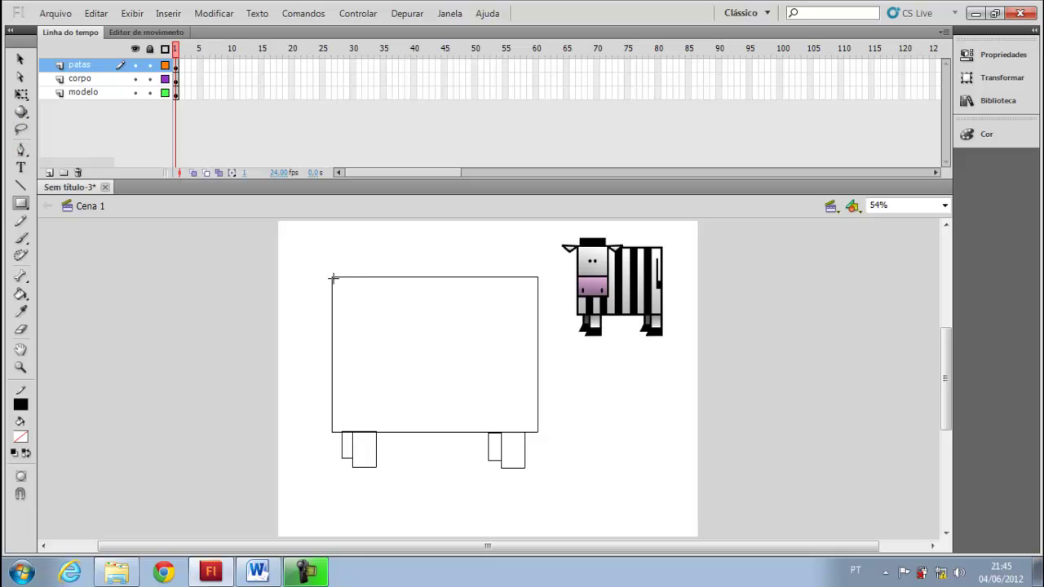
{"action": "left_click_drag", "start_coordinate": [332, 276], "coordinate": [369, 321]}
{"action": "key", "text": "ctrl+z"}
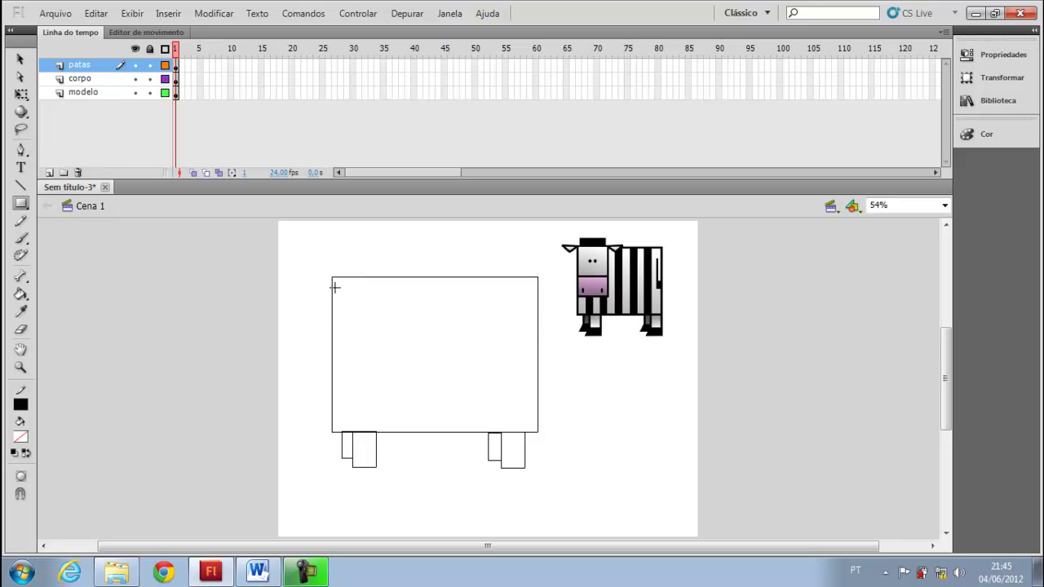
Add a 'cabeça' layer and draw the head rectangle over the body's top-left corner.
{"action": "right_click", "coordinate": [97, 73]}
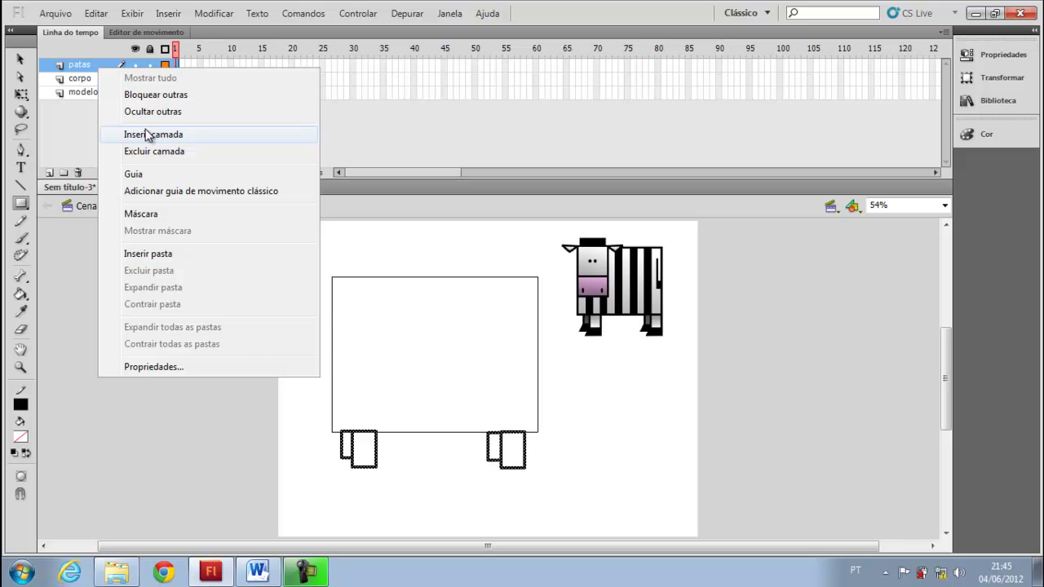
{"action": "left_click", "coordinate": [143, 133]}
{"action": "double_click", "coordinate": [98, 67]}
{"action": "type", "text": "cabeça"}
{"action": "key", "text": "Return"}
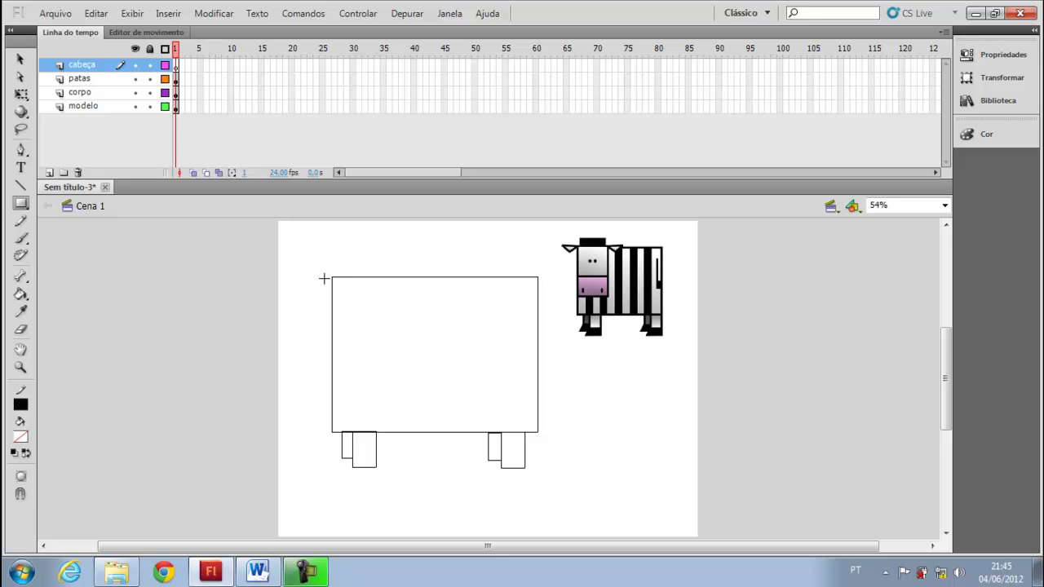
{"action": "left_click_drag", "start_coordinate": [332, 279], "coordinate": [411, 384]}
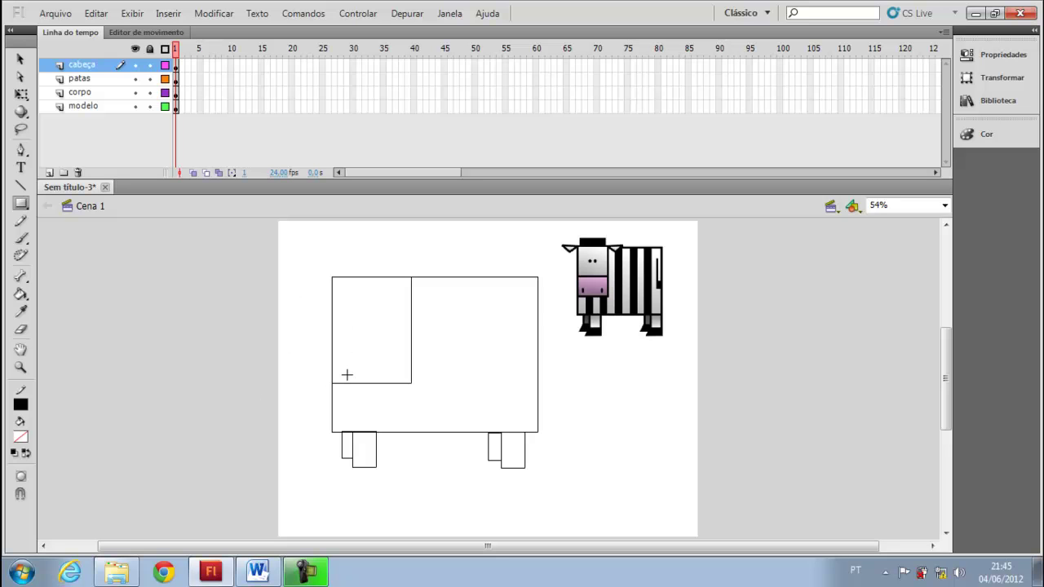
Draw a horizontal line across the upper part of the head rectangle.
{"action": "left_click", "coordinate": [25, 371]}
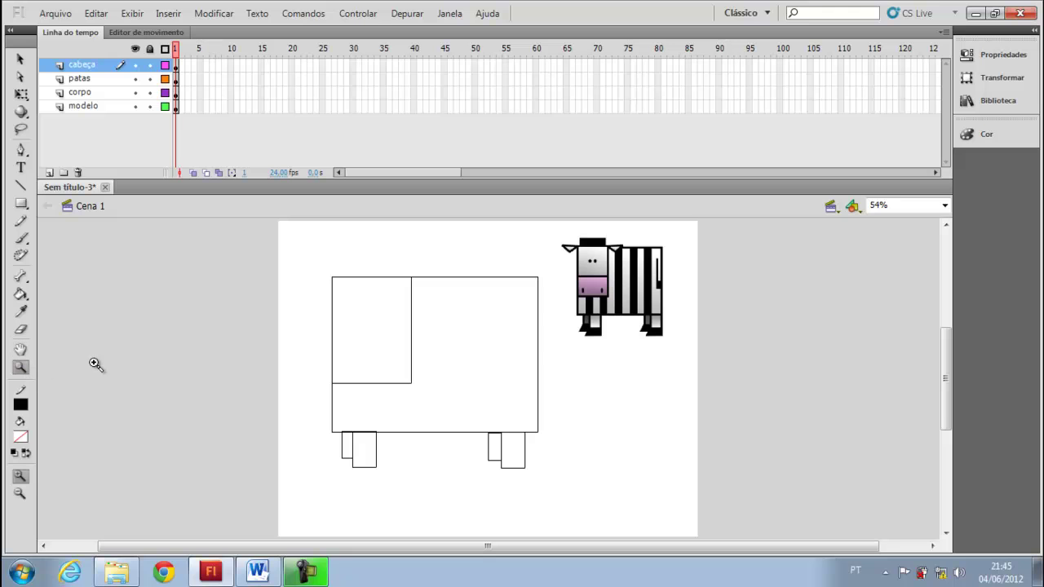
{"action": "mouse_move", "coordinate": [298, 262]}
{"action": "left_mouse_down"}
{"action": "mouse_move", "coordinate": [463, 391]}
{"action": "mouse_move", "coordinate": [682, 492]}
{"action": "left_mouse_up"}
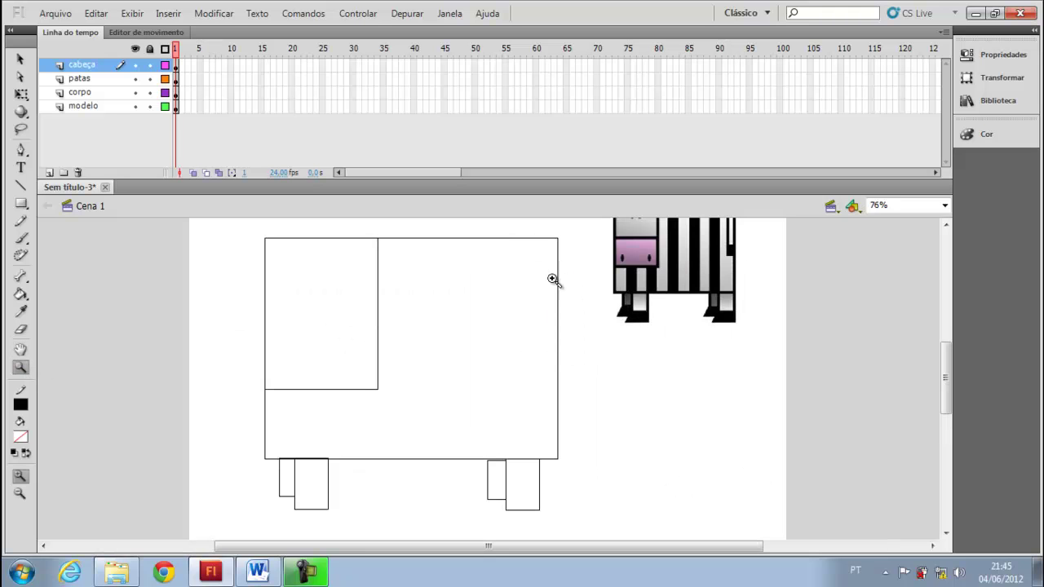
{"action": "left_click", "coordinate": [21, 186]}
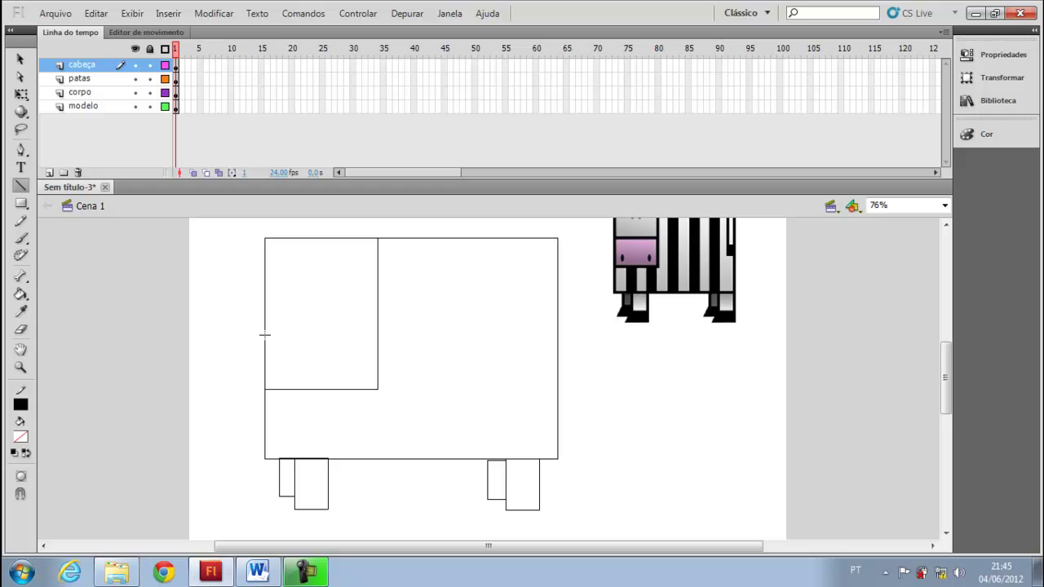
{"action": "left_click_drag", "start_coordinate": [265, 331], "coordinate": [374, 331]}
{"action": "key", "text": "ctrl+minus"}
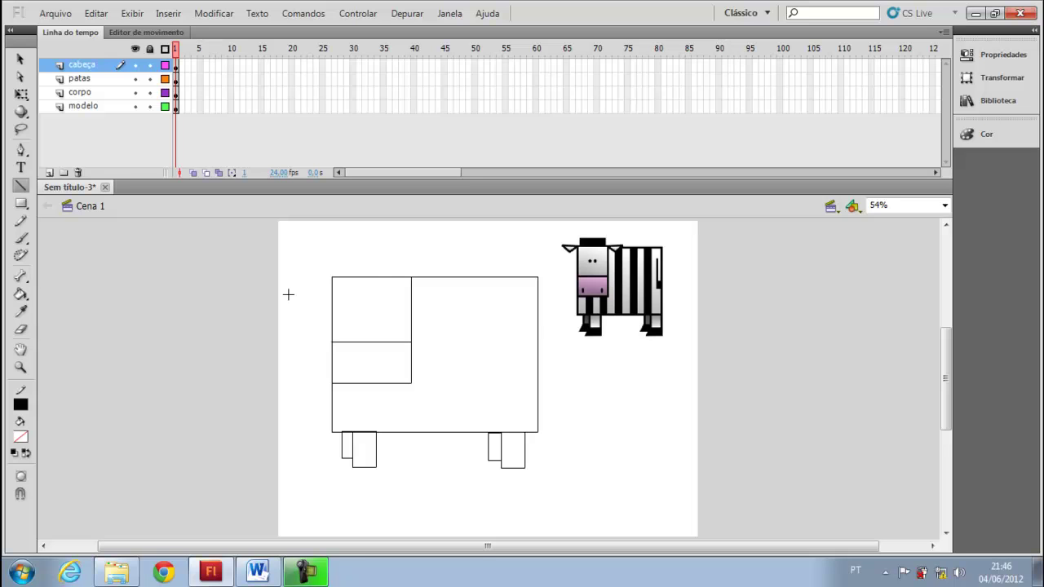
Draw the left ear triangle at the body's top-left corner and delete the extra outline around it.
{"action": "left_click", "coordinate": [21, 367]}
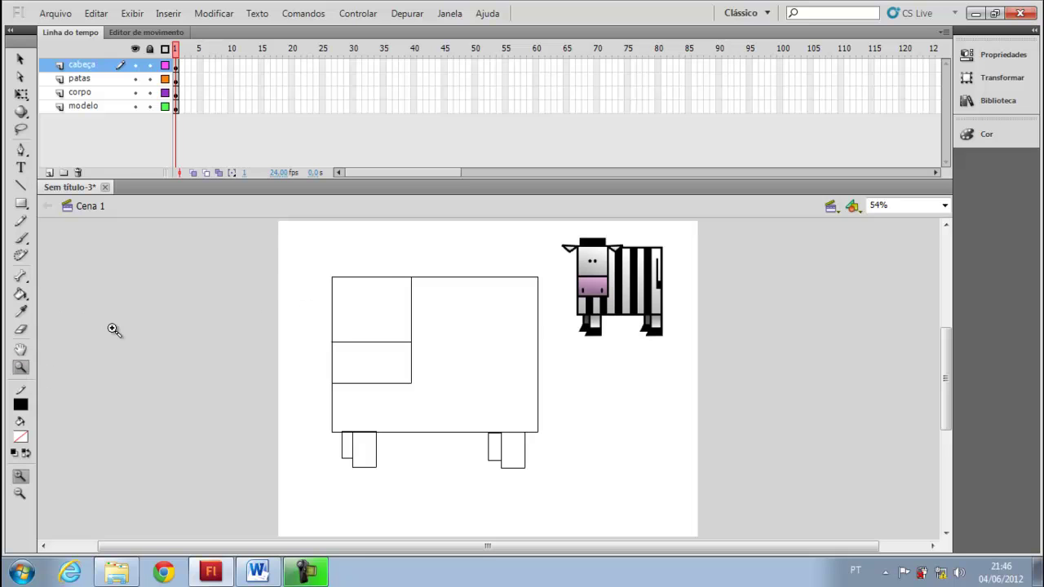
{"action": "left_click_drag", "start_coordinate": [280, 248], "coordinate": [460, 307]}
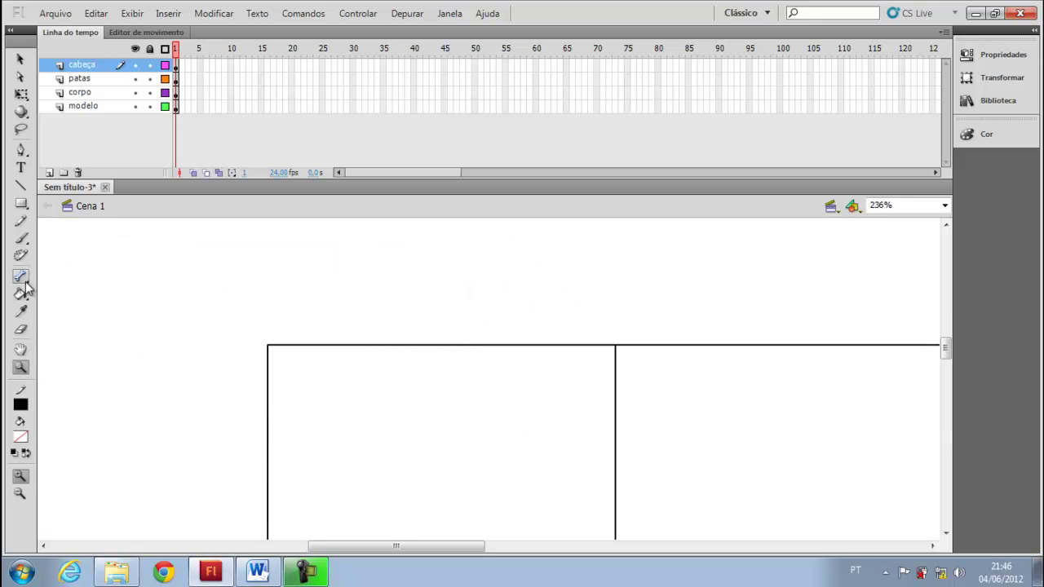
{"action": "left_click", "coordinate": [21, 186]}
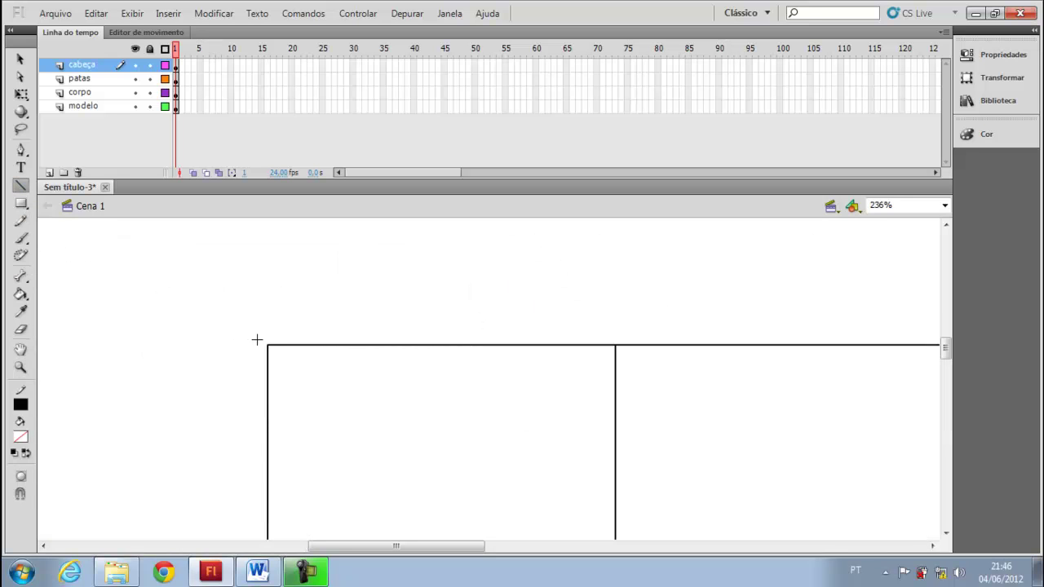
{"action": "left_click_drag", "start_coordinate": [268, 346], "coordinate": [170, 344]}
{"action": "mouse_move", "coordinate": [169, 344]}
{"action": "left_mouse_down"}
{"action": "mouse_move", "coordinate": [219, 379]}
{"action": "mouse_move", "coordinate": [269, 347]}
{"action": "left_mouse_up"}
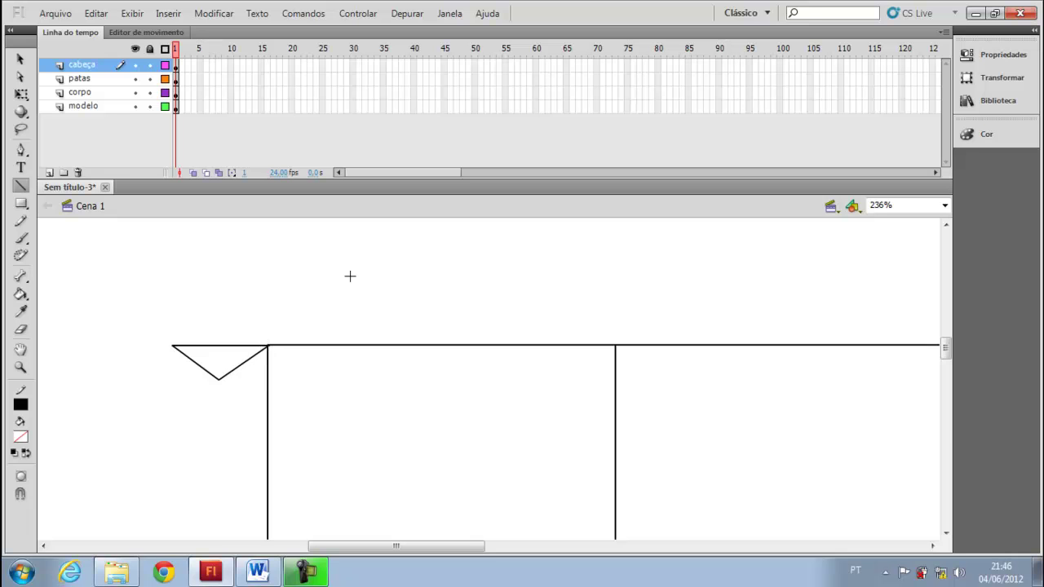
{"action": "key", "text": "ctrl+2"}
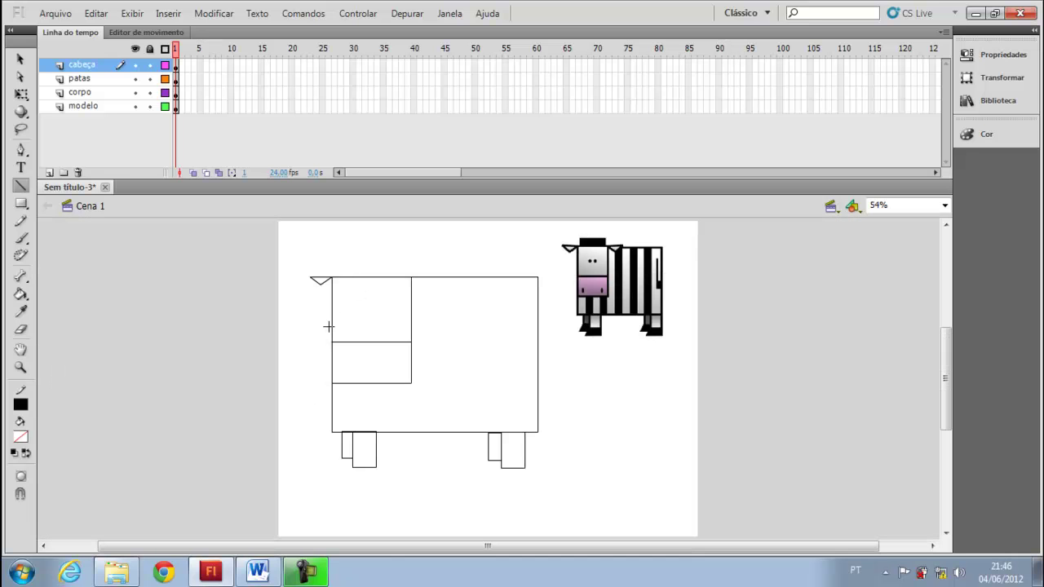
{"action": "left_click", "coordinate": [20, 59]}
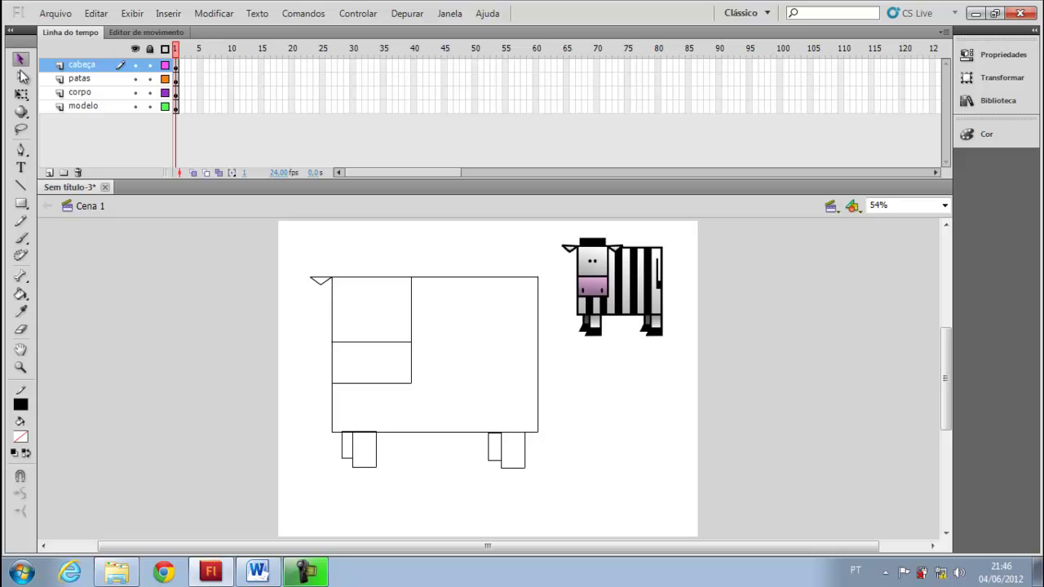
{"action": "double_click", "coordinate": [326, 286]}
{"action": "left_click", "coordinate": [299, 258]}
{"action": "left_click_drag", "start_coordinate": [299, 258], "coordinate": [328, 290]}
{"action": "key", "text": "Delete"}
Duplicate the ear and move the copy above the head's right side.
{"action": "left_click", "coordinate": [20, 367]}
{"action": "left_click_drag", "start_coordinate": [301, 248], "coordinate": [345, 297]}
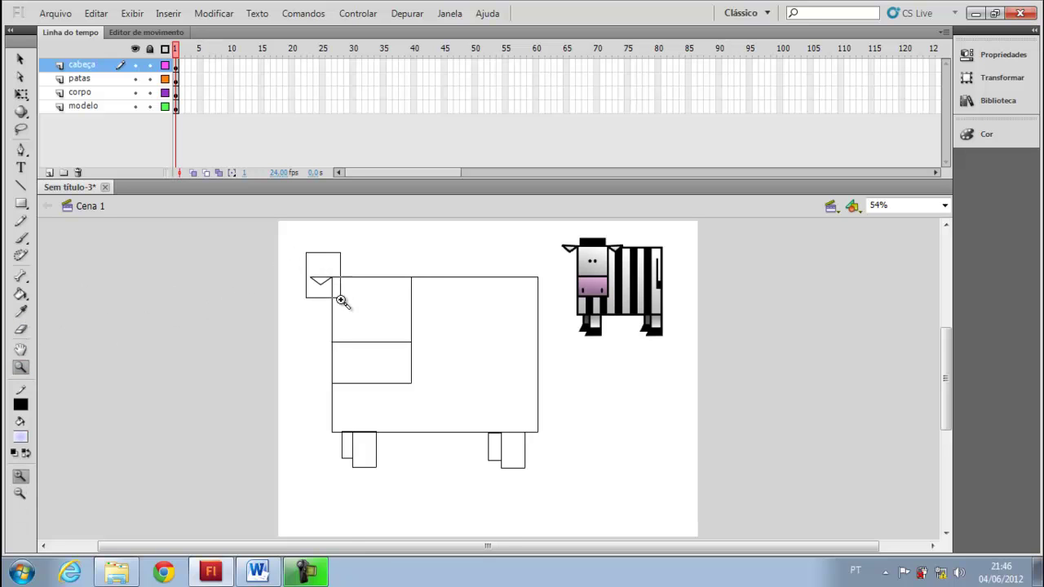
{"action": "left_click", "coordinate": [21, 59]}
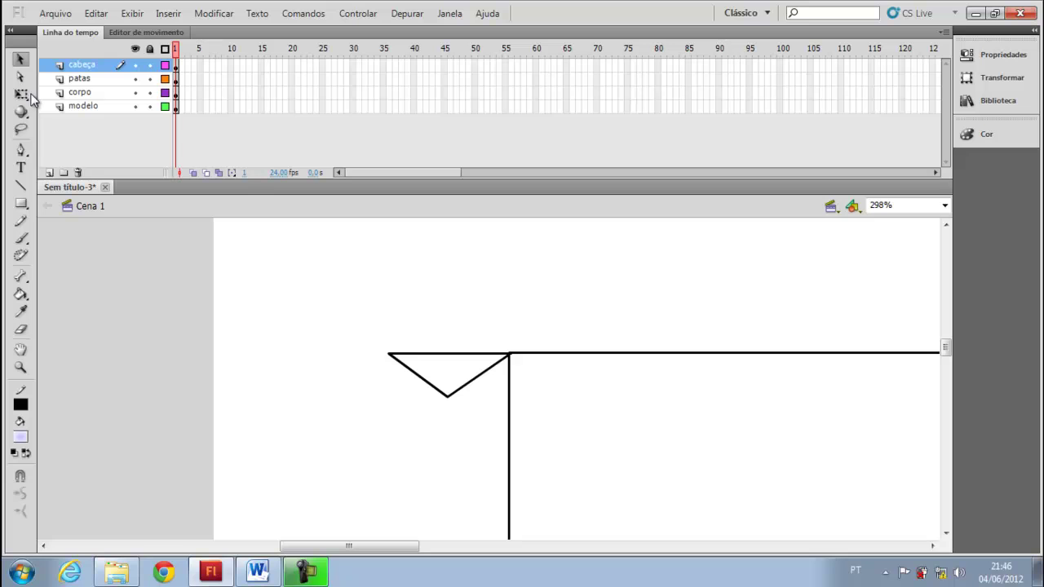
{"action": "mouse_move", "coordinate": [359, 318]}
{"action": "left_mouse_down"}
{"action": "mouse_move", "coordinate": [418, 379]}
{"action": "mouse_move", "coordinate": [508, 406]}
{"action": "left_mouse_up"}
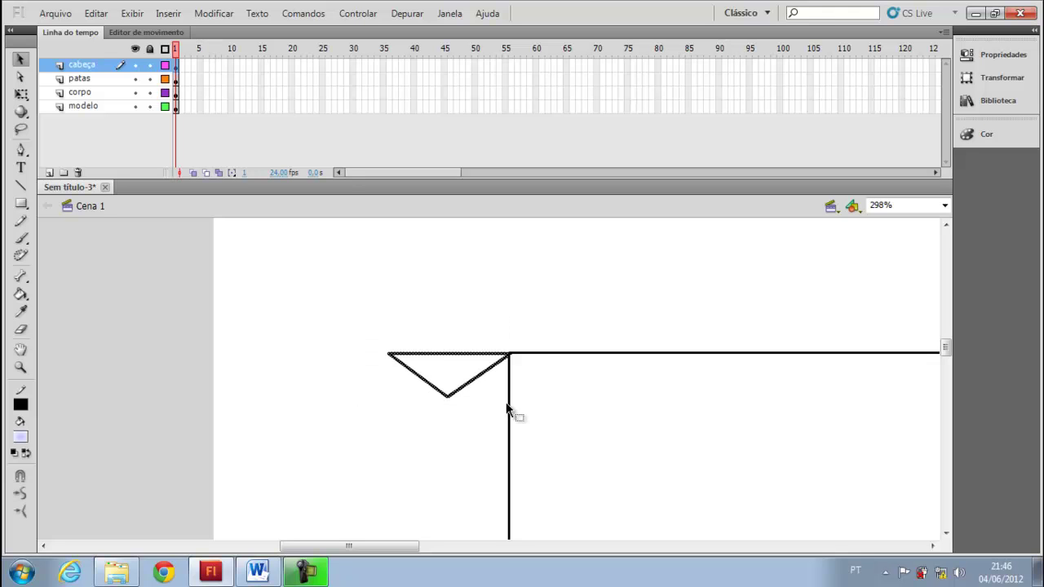
{"action": "key", "text": "ctrl+c"}
{"action": "key", "text": "ctrl+v"}
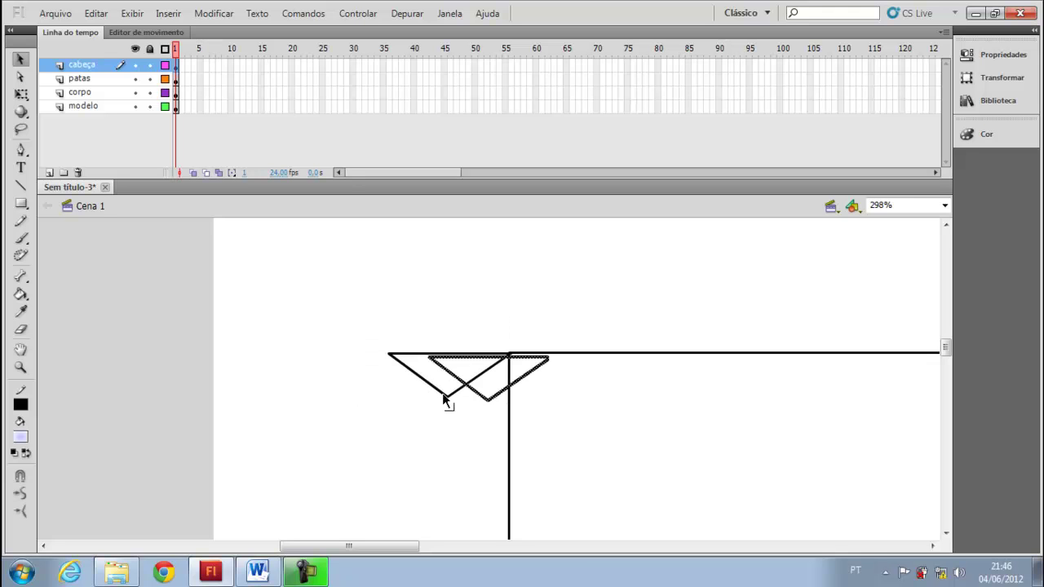
{"action": "key", "text": "ctrl+2"}
{"action": "left_click_drag", "start_coordinate": [324, 286], "coordinate": [420, 286]}
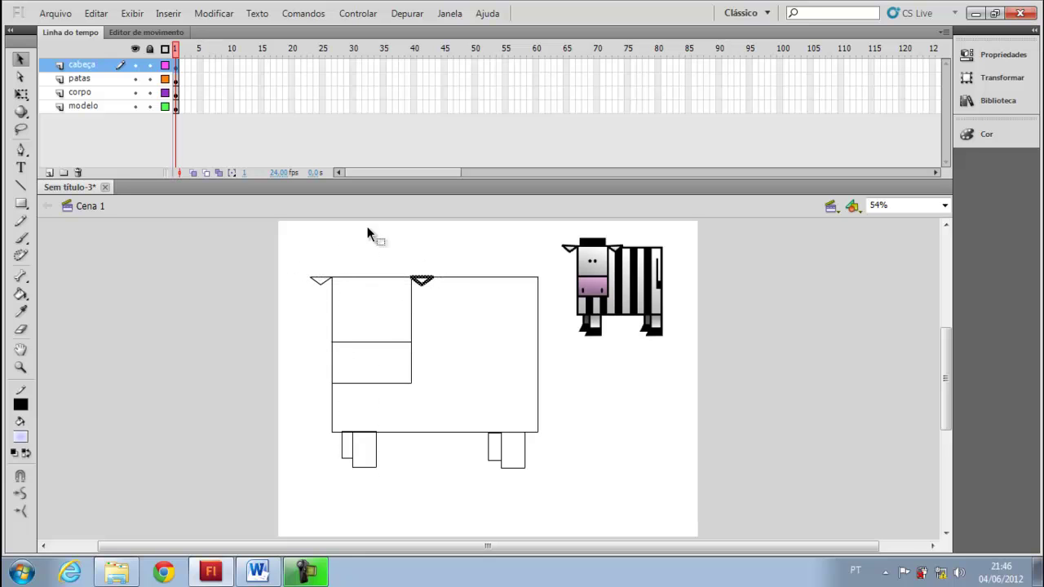
{"action": "left_click", "coordinate": [209, 284]}
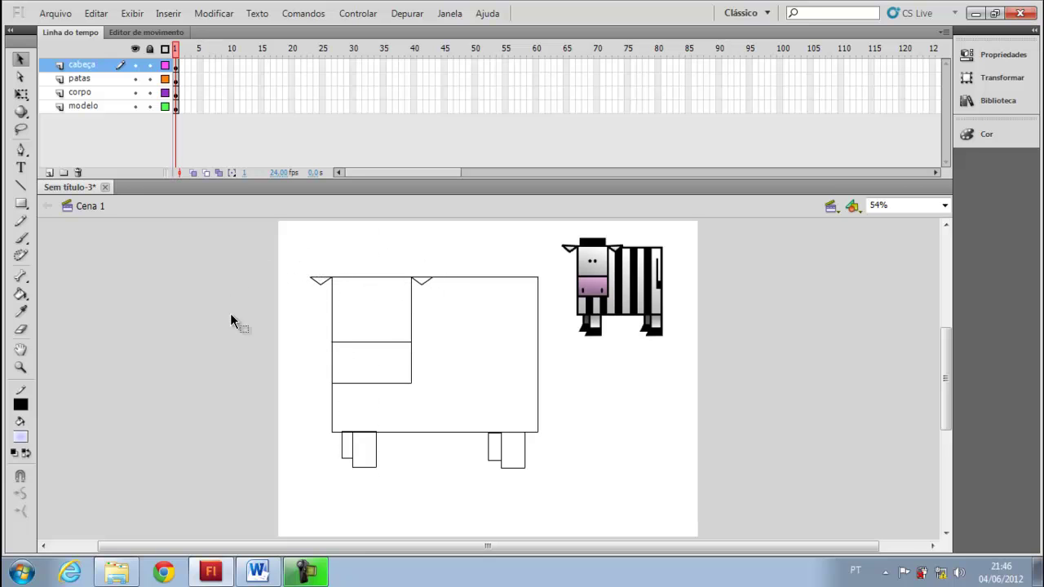
{"action": "left_click", "coordinate": [418, 282]}
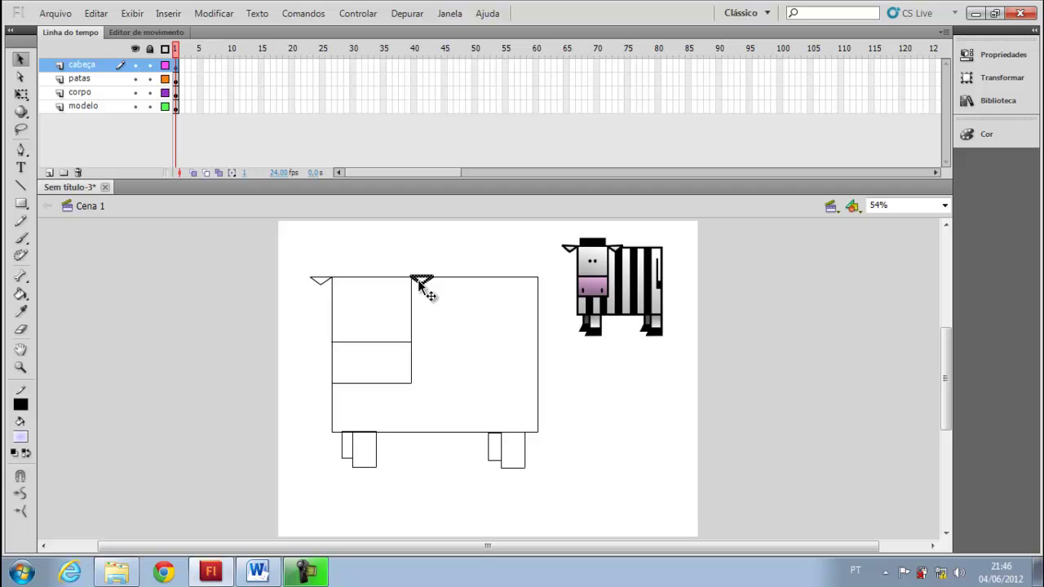
{"action": "left_click_drag", "start_coordinate": [292, 259], "coordinate": [331, 299]}
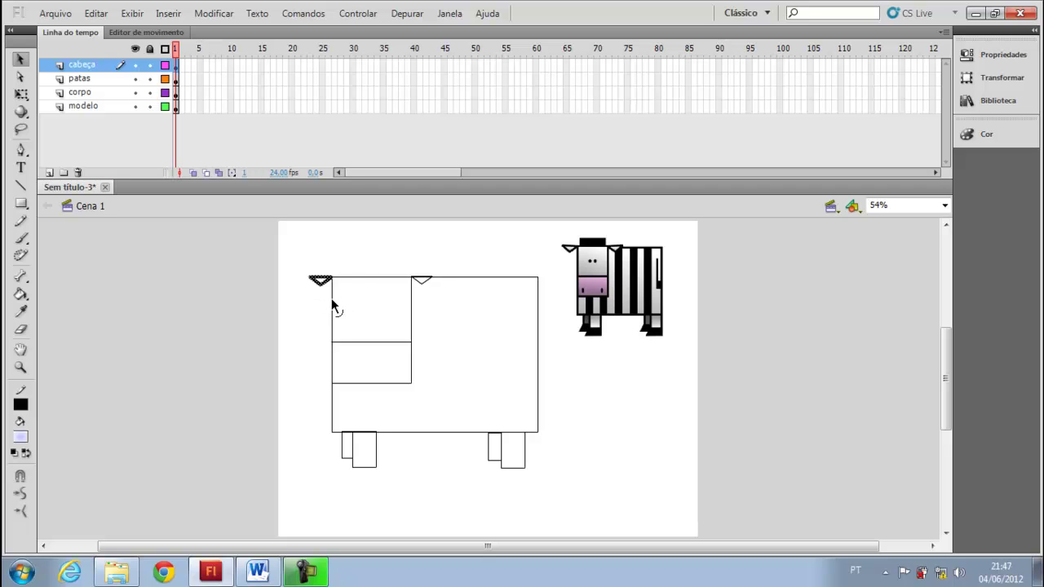
{"action": "left_click", "coordinate": [185, 298]}
Check the reference cow's head, then draw the top block rectangle between the ears.
{"action": "left_click", "coordinate": [21, 367]}
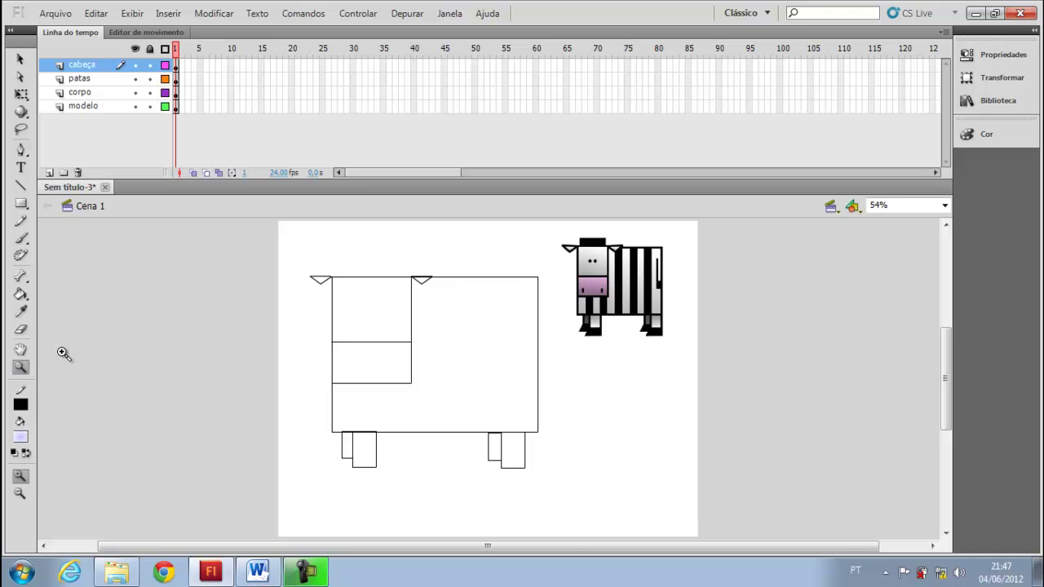
{"action": "left_click_drag", "start_coordinate": [570, 223], "coordinate": [621, 253]}
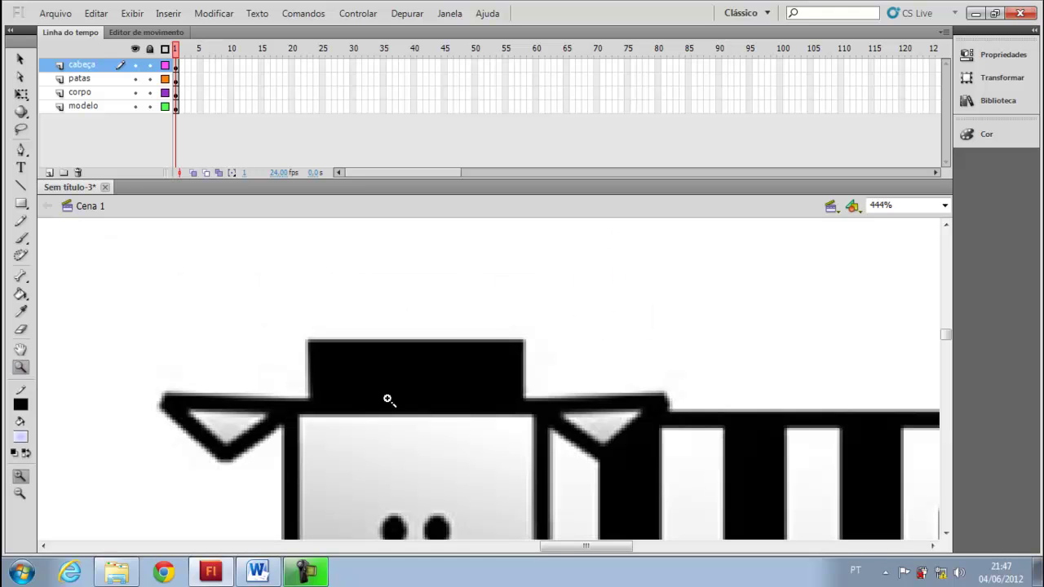
{"action": "key", "text": "ctrl+2"}
{"action": "left_click_drag", "start_coordinate": [337, 227], "coordinate": [455, 342]}
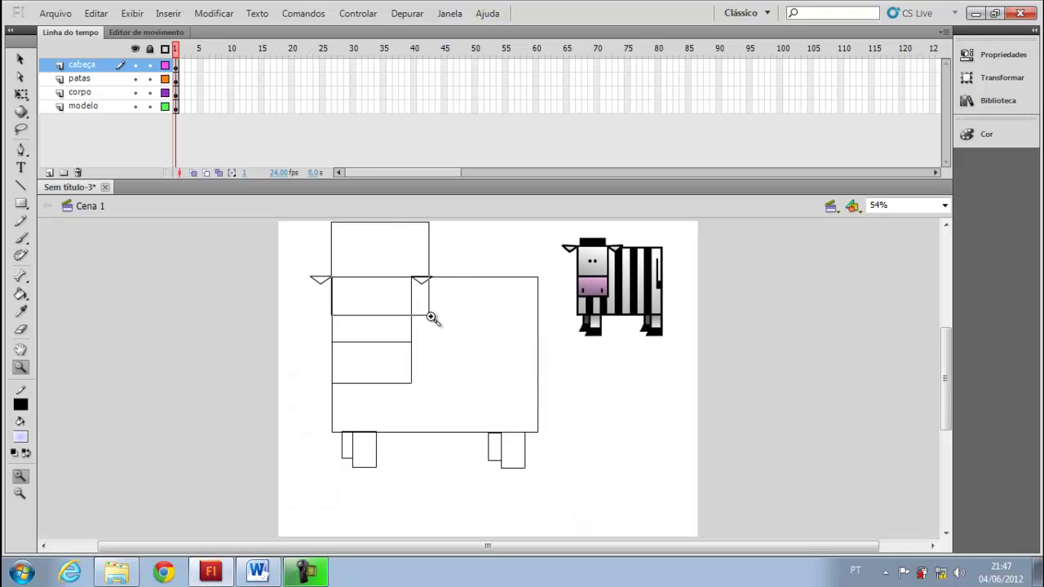
{"action": "left_click", "coordinate": [21, 203]}
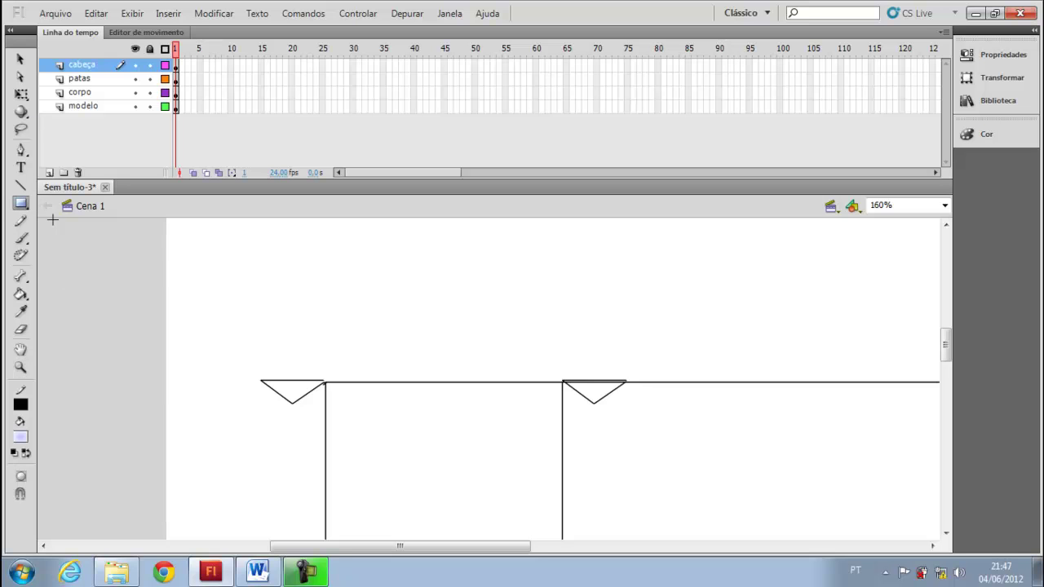
{"action": "left_click_drag", "start_coordinate": [366, 326], "coordinate": [510, 381]}
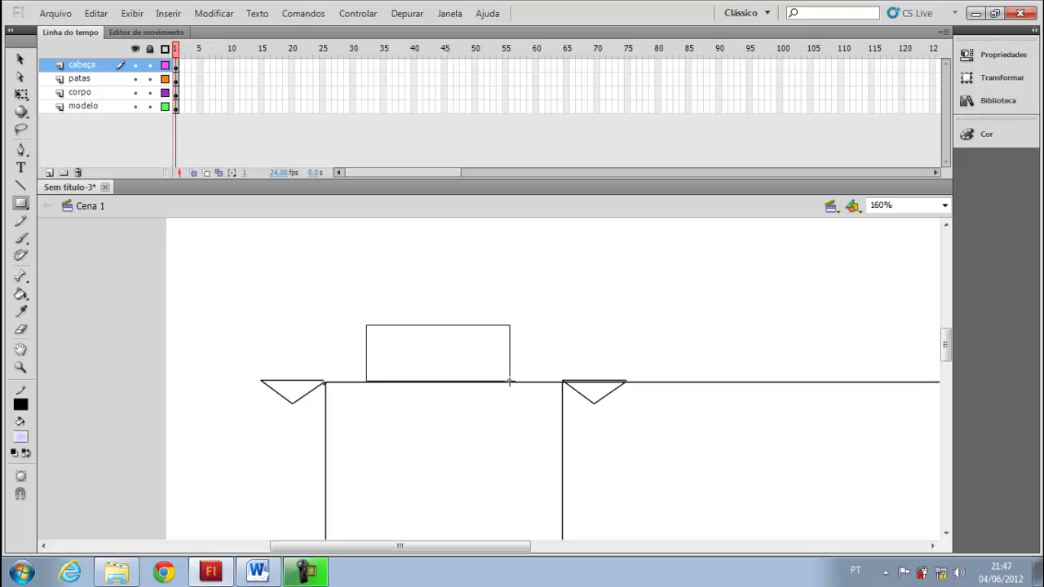
{"action": "left_click_drag", "start_coordinate": [510, 381], "coordinate": [512, 381]}
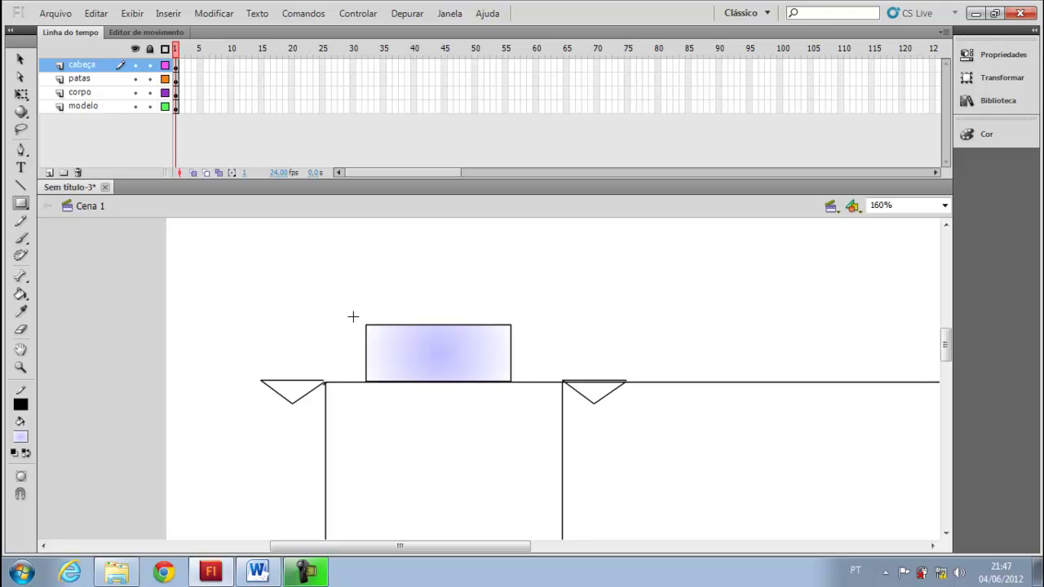
Set the fill to none and delete the top block's gradient fill, leaving the outline.
{"action": "left_click", "coordinate": [20, 437]}
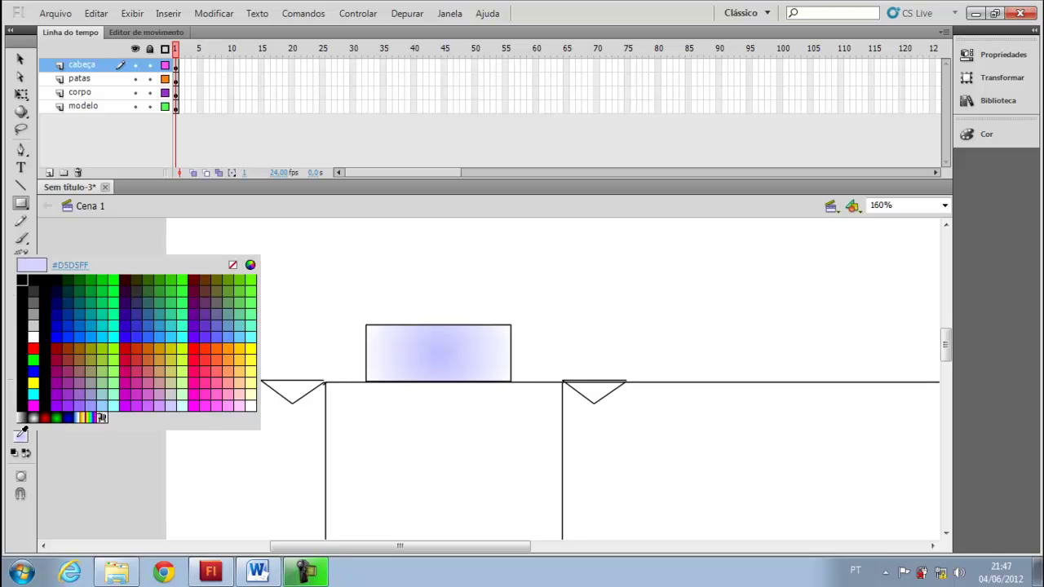
{"action": "left_click", "coordinate": [232, 265]}
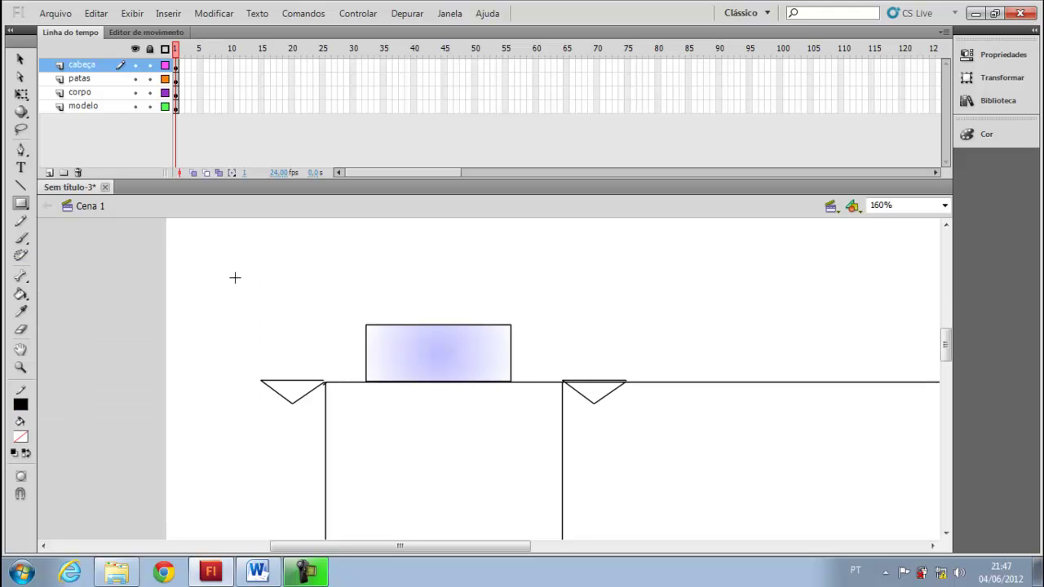
{"action": "left_click", "coordinate": [20, 59]}
{"action": "left_click", "coordinate": [414, 354]}
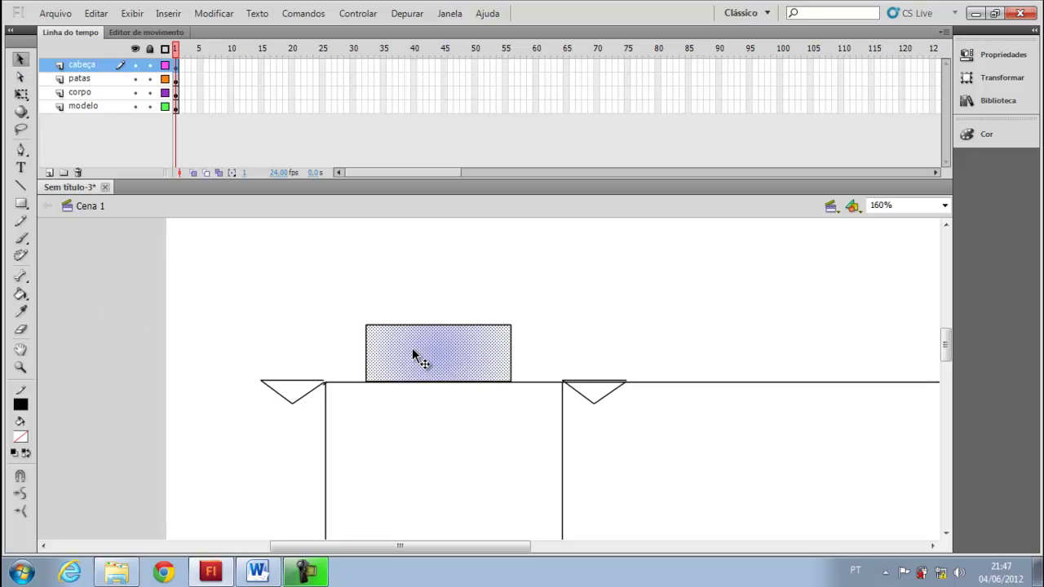
{"action": "key", "text": "Delete"}
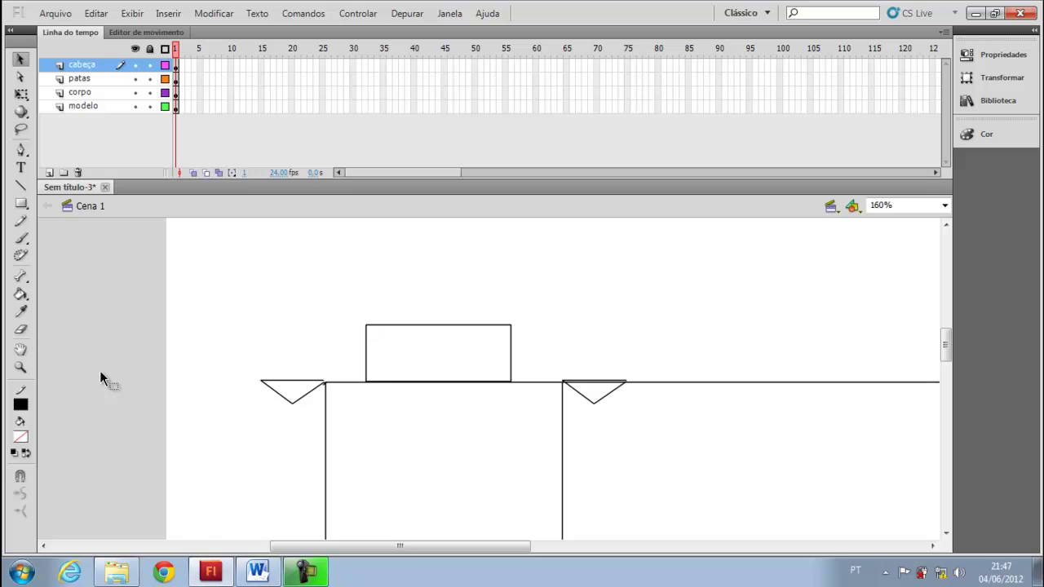
{"action": "key", "text": "ctrl+2"}
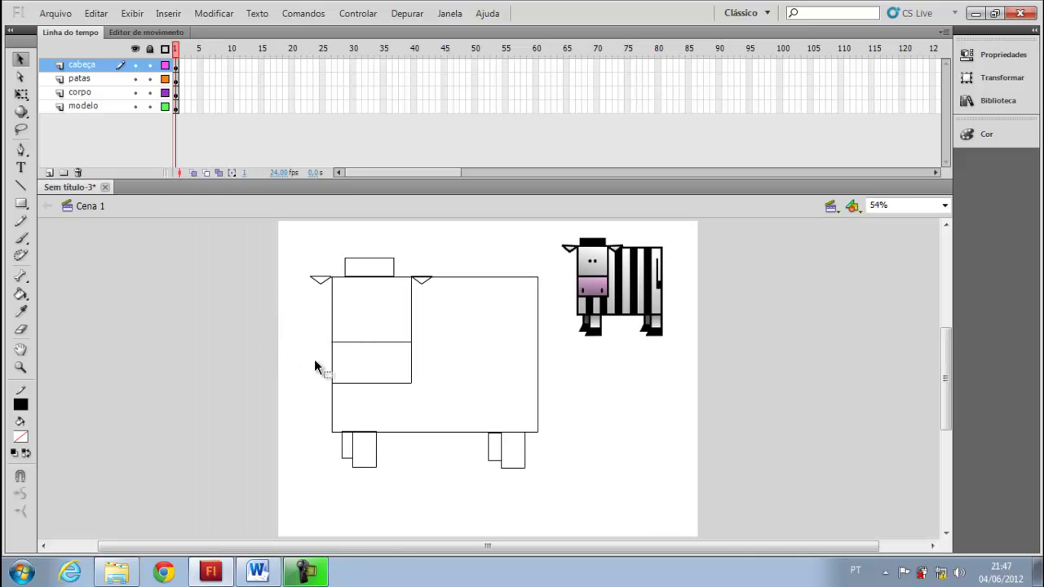
Add a new layer named 'olhos' above 'cabeça'.
{"action": "right_click", "coordinate": [87, 71]}
{"action": "left_click", "coordinate": [135, 135]}
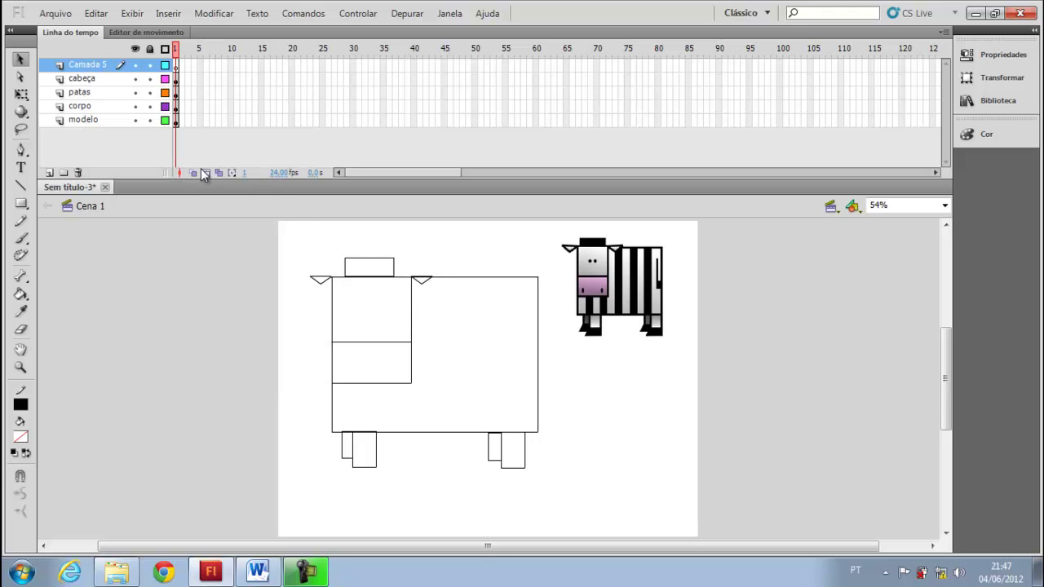
{"action": "double_click", "coordinate": [94, 65]}
{"action": "type", "text": "o"}
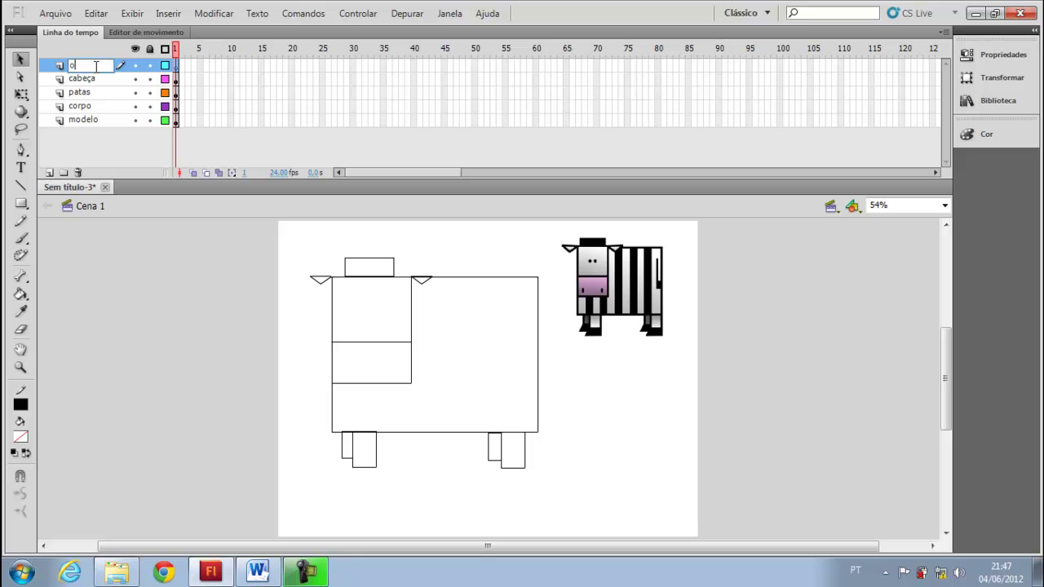
{"action": "type", "text": "lhos"}
{"action": "key", "text": "Return"}
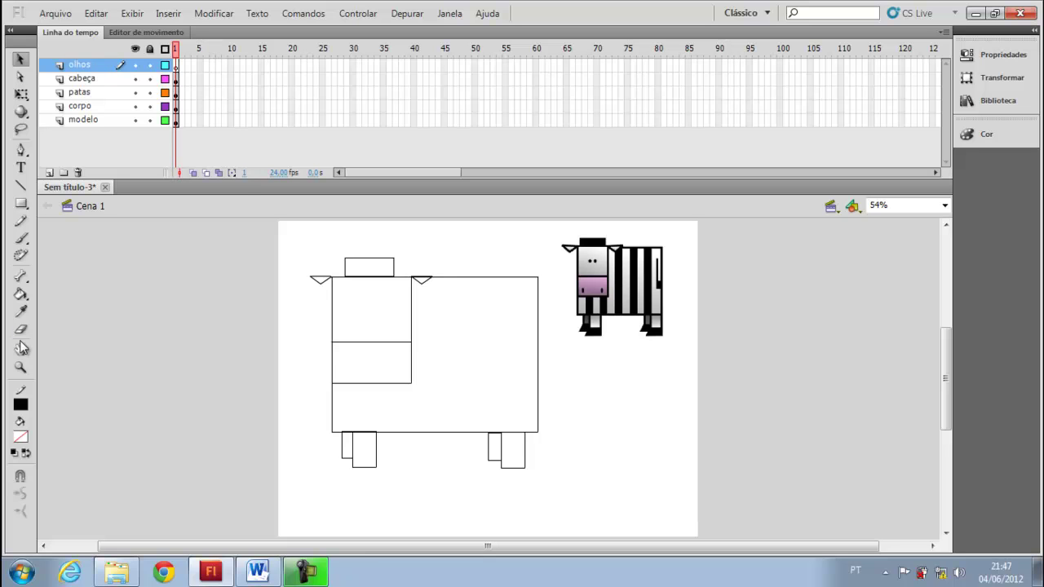
Draw a small circle eye in the upper head box and copy it to its right.
{"action": "left_click", "coordinate": [20, 367]}
{"action": "left_click_drag", "start_coordinate": [325, 265], "coordinate": [440, 363]}
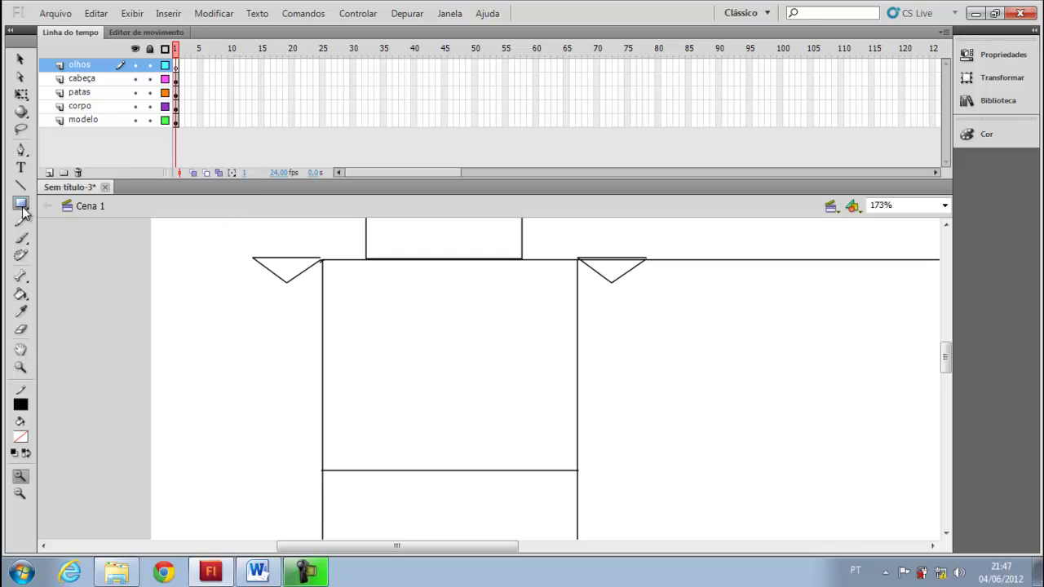
{"action": "left_click_drag", "start_coordinate": [22, 210], "coordinate": [57, 217]}
{"action": "left_click_drag", "start_coordinate": [405, 335], "coordinate": [425, 355]}
{"action": "left_click", "coordinate": [20, 59]}
{"action": "left_click", "coordinate": [410, 353]}
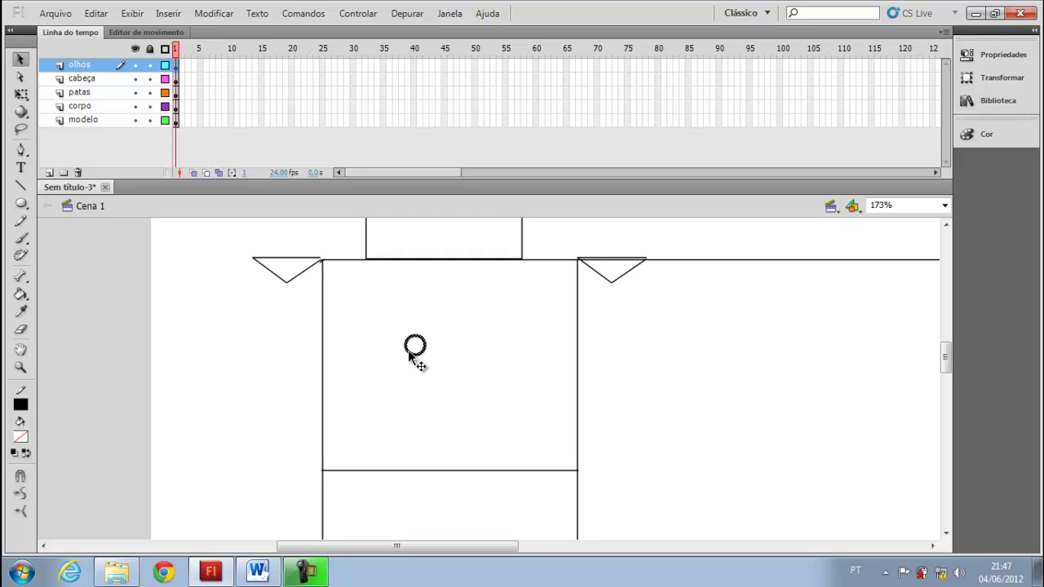
{"action": "left_click_drag", "start_coordinate": [410, 353], "coordinate": [447, 347]}
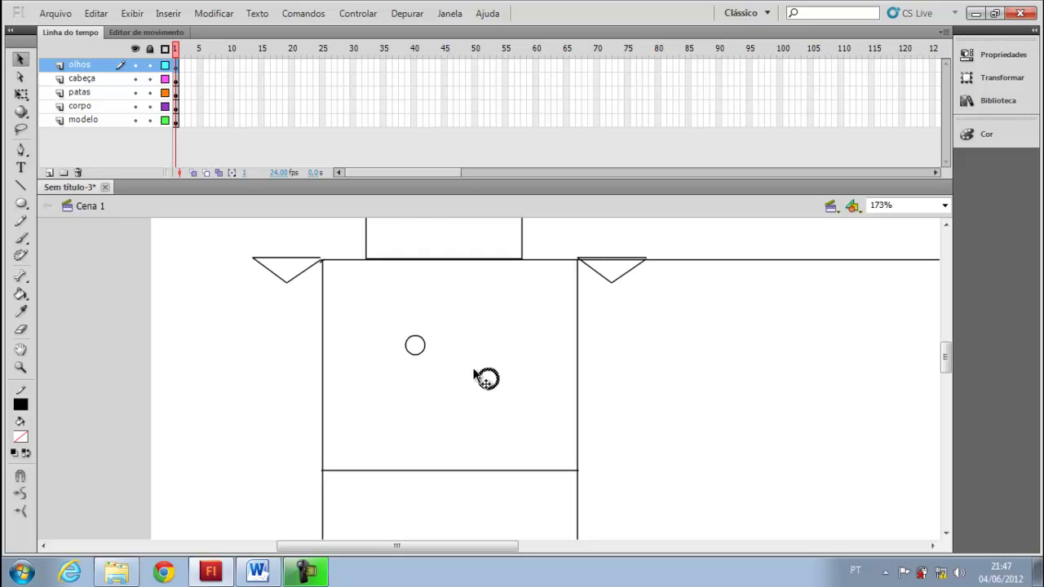
{"action": "left_click_drag", "start_coordinate": [454, 345], "coordinate": [456, 346]}
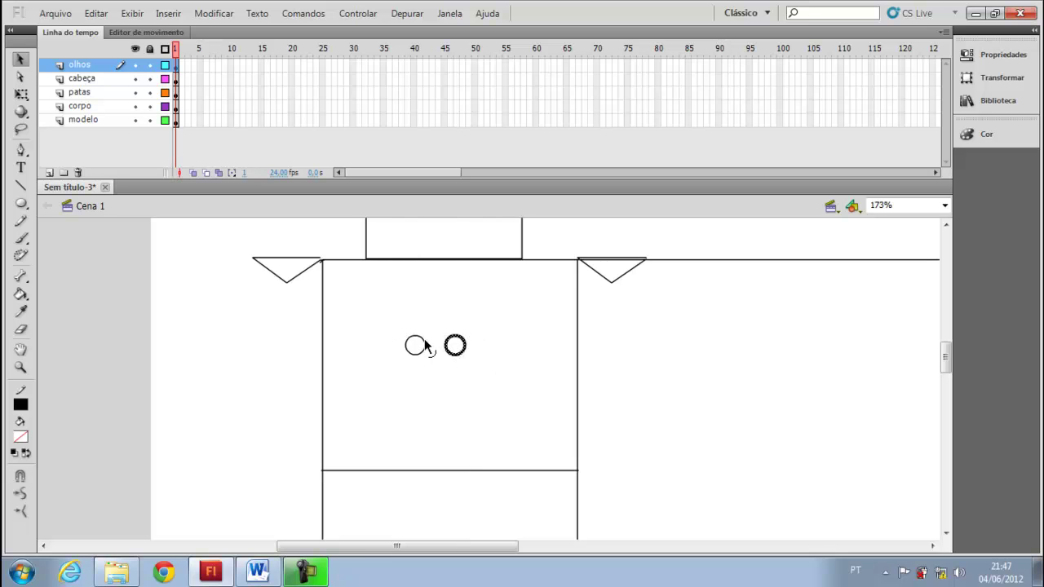
Move the left eye closer so the two eyes sit side by side.
{"action": "left_click", "coordinate": [425, 346]}
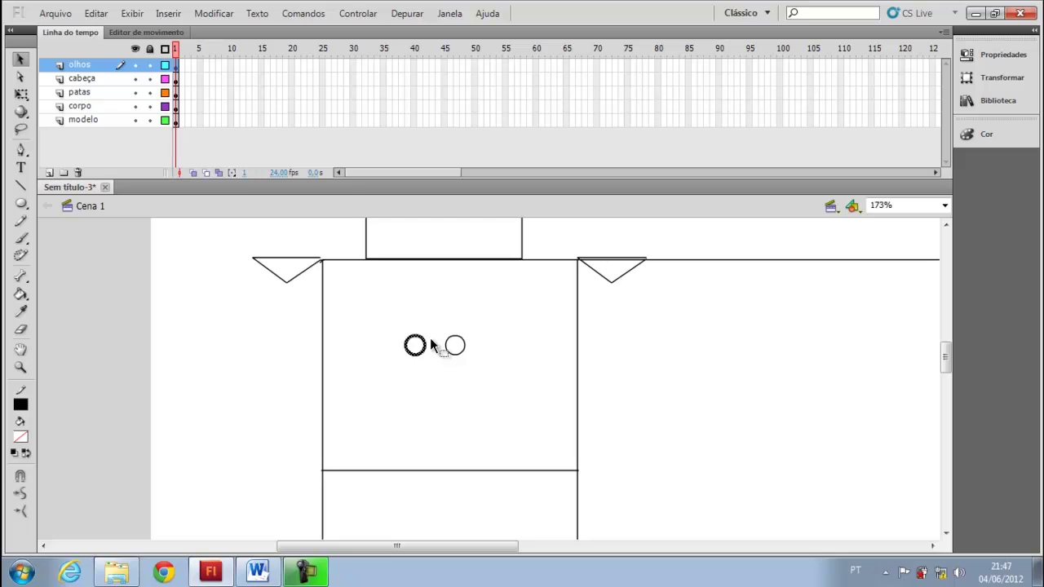
{"action": "left_click_drag", "start_coordinate": [431, 345], "coordinate": [454, 346]}
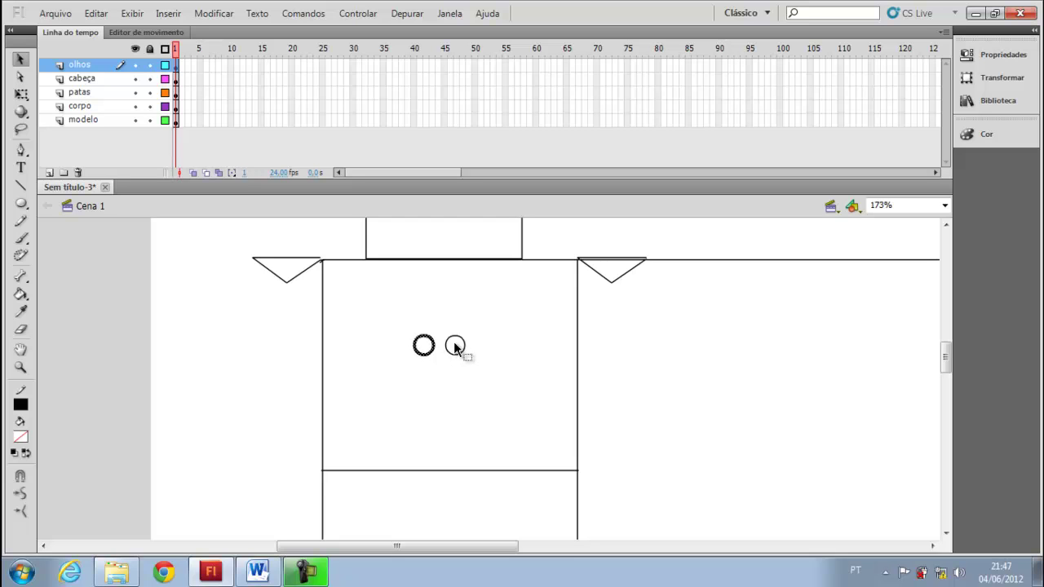
{"action": "left_click", "coordinate": [82, 352]}
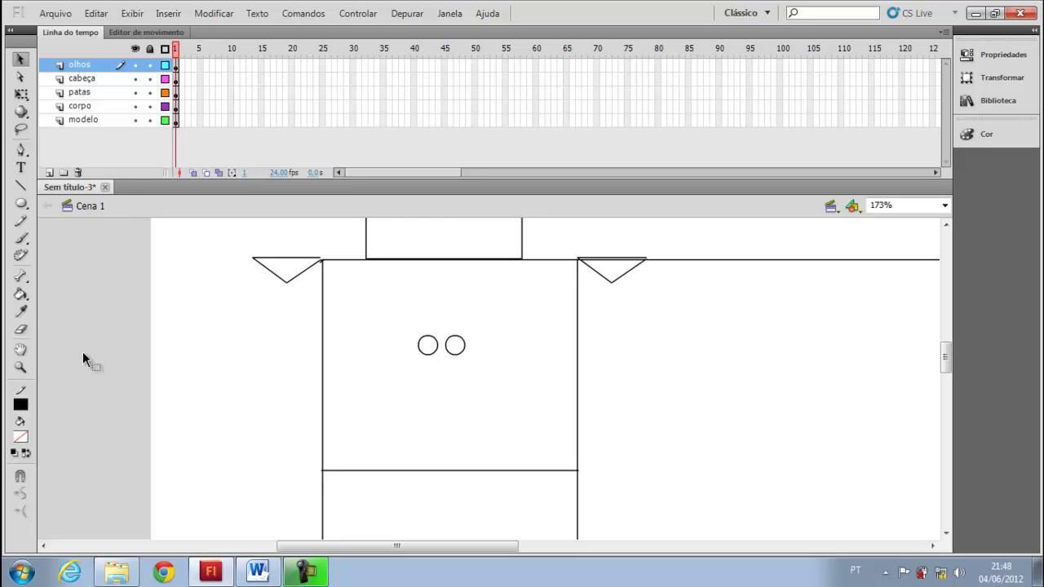
{"action": "key", "text": "ctrl+2"}
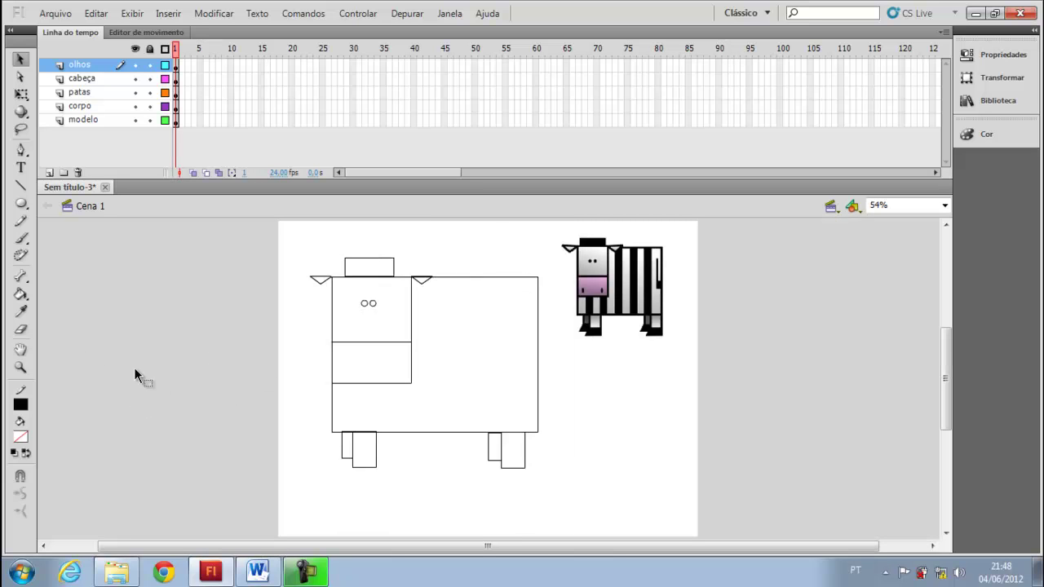
{"action": "left_click", "coordinate": [20, 367]}
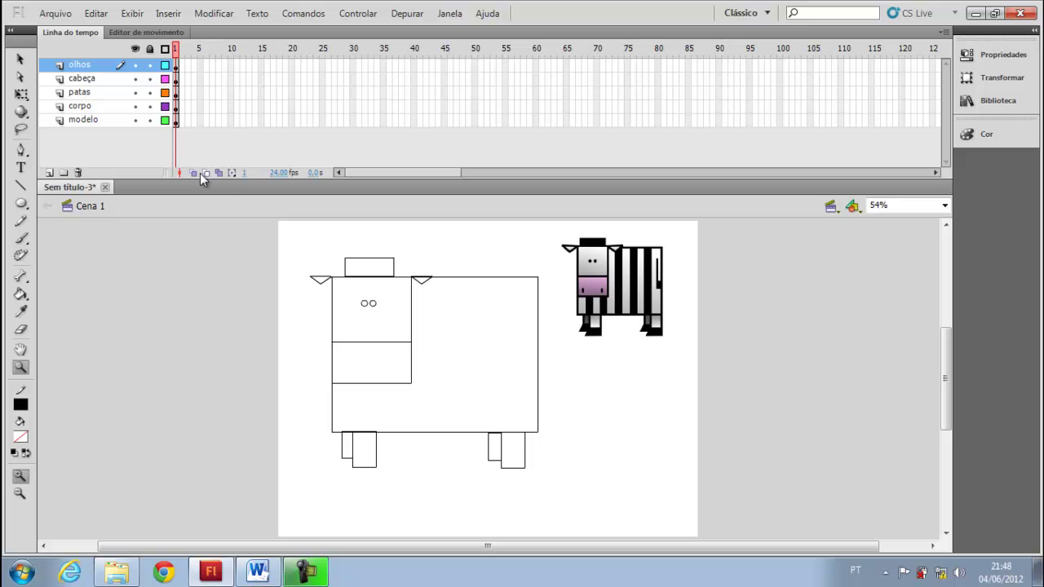
On the cabeça layer, compare with the reference muzzle and draw an upright oval nostril in the lower head box.
{"action": "left_click", "coordinate": [103, 80]}
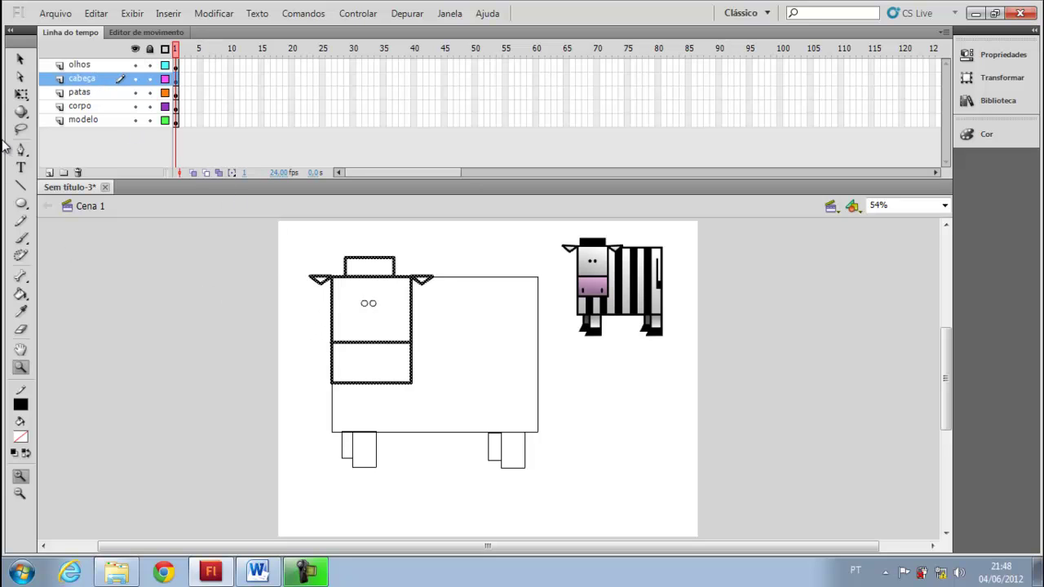
{"action": "left_click", "coordinate": [20, 59]}
{"action": "left_click", "coordinate": [143, 337]}
{"action": "left_click", "coordinate": [20, 367]}
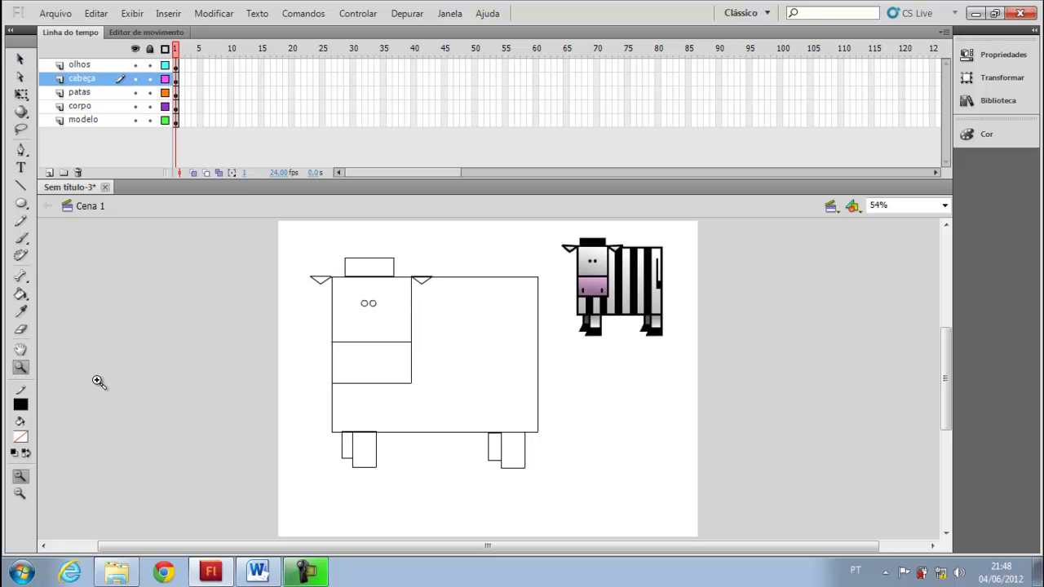
{"action": "mouse_move", "coordinate": [329, 319]}
{"action": "left_mouse_down"}
{"action": "mouse_move", "coordinate": [418, 403]}
{"action": "mouse_move", "coordinate": [437, 405]}
{"action": "left_mouse_up"}
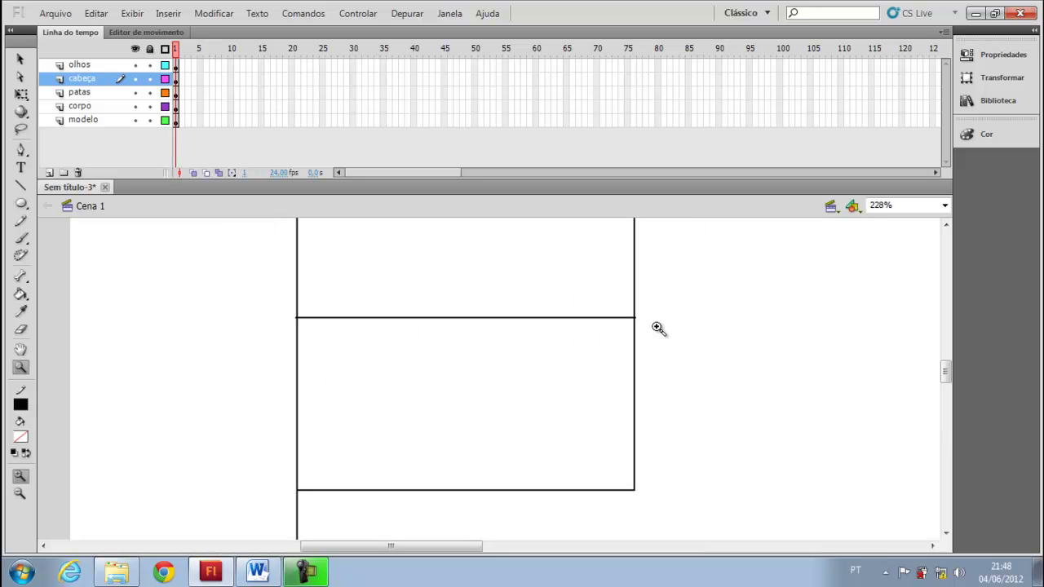
{"action": "key", "text": "ctrl+2"}
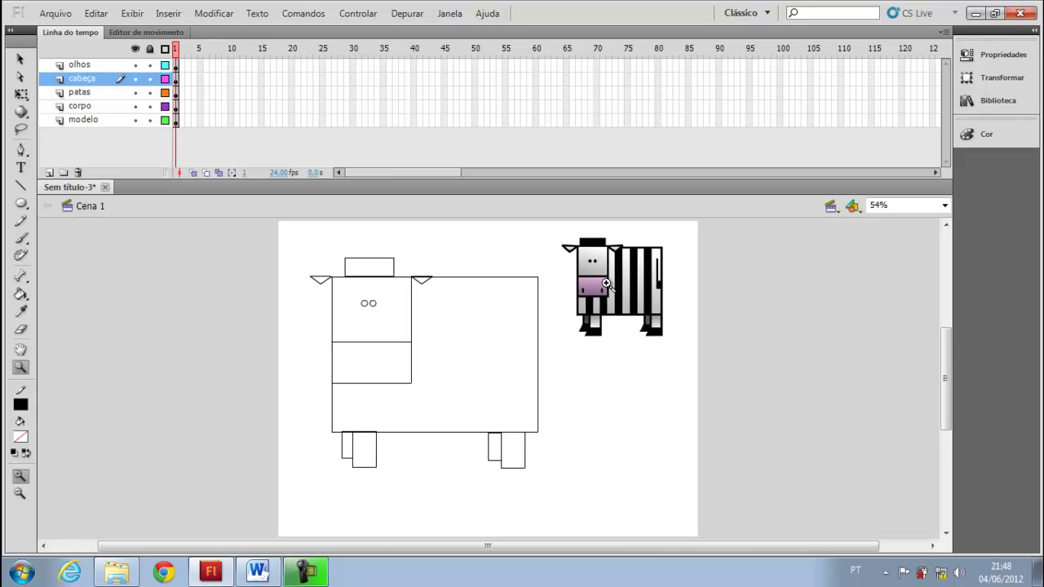
{"action": "left_click_drag", "start_coordinate": [568, 280], "coordinate": [631, 311]}
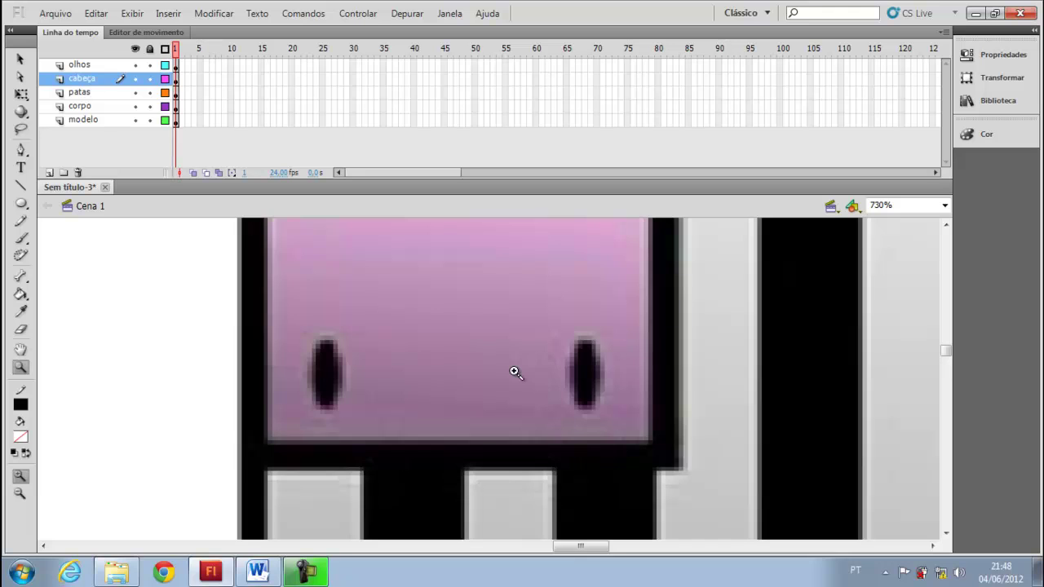
{"action": "key", "text": "ctrl+2"}
{"action": "left_click_drag", "start_coordinate": [326, 312], "coordinate": [460, 405]}
{"action": "left_click", "coordinate": [21, 203]}
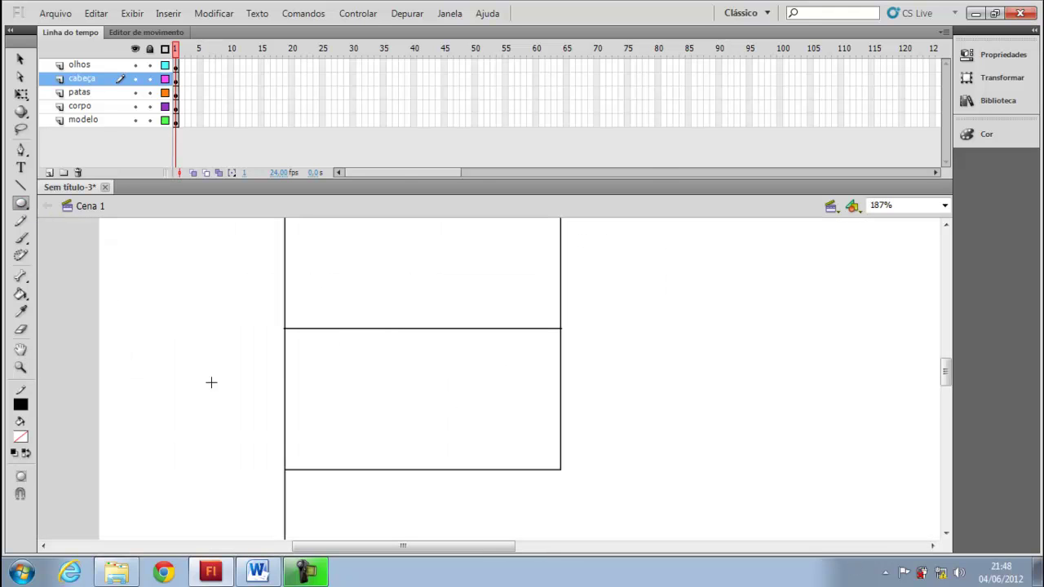
{"action": "left_click_drag", "start_coordinate": [324, 387], "coordinate": [346, 430]}
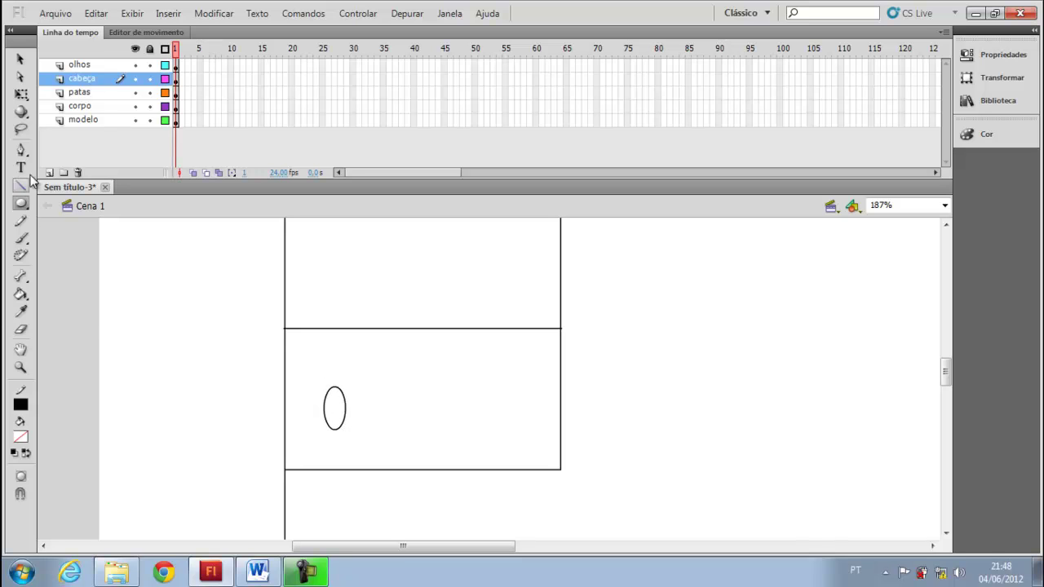
{"action": "key", "text": "ctrl+2"}
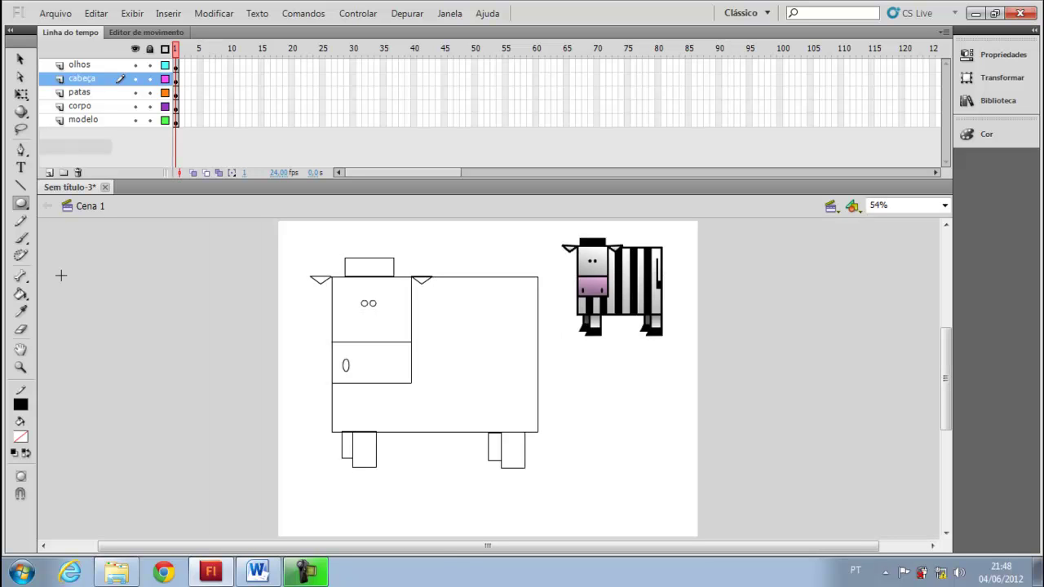
Duplicate the nostril and move the copy to the lower head box's right side.
{"action": "left_click", "coordinate": [20, 367]}
{"action": "left_click_drag", "start_coordinate": [325, 324], "coordinate": [450, 413]}
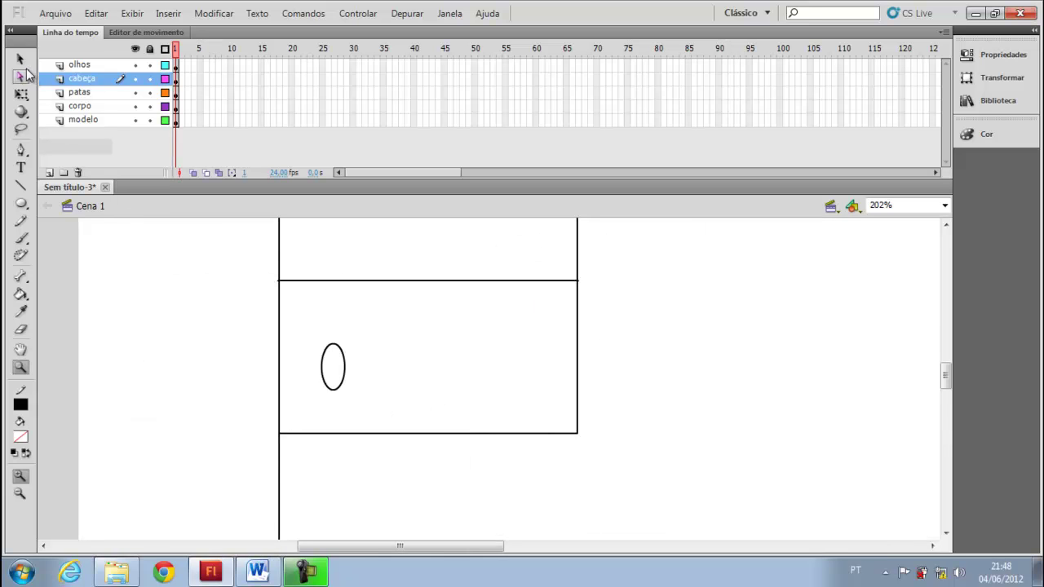
{"action": "left_click", "coordinate": [20, 59]}
{"action": "left_click", "coordinate": [332, 390]}
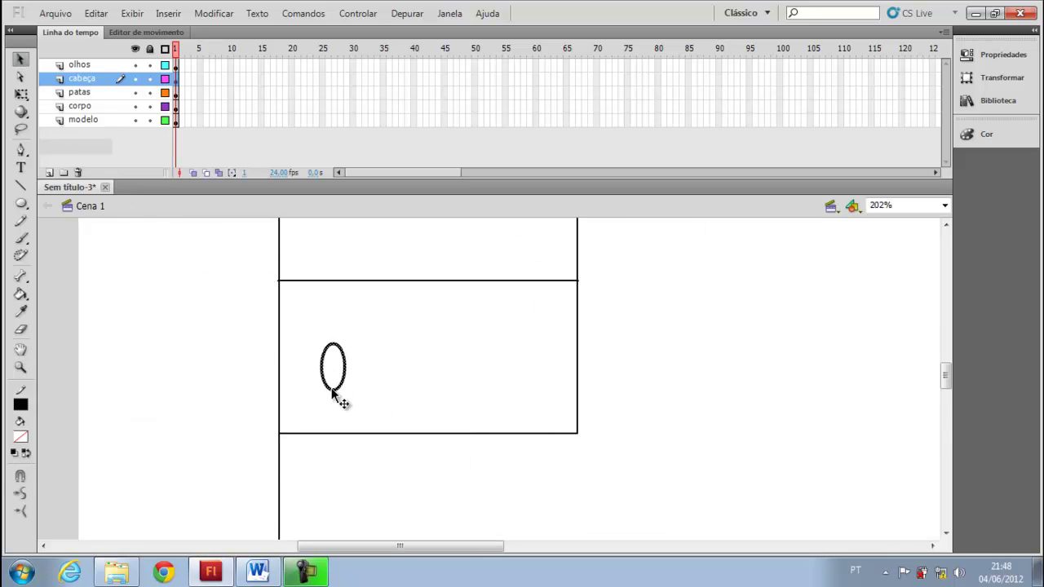
{"action": "key", "text": "ctrl+v"}
{"action": "left_click_drag", "start_coordinate": [487, 361], "coordinate": [517, 345]}
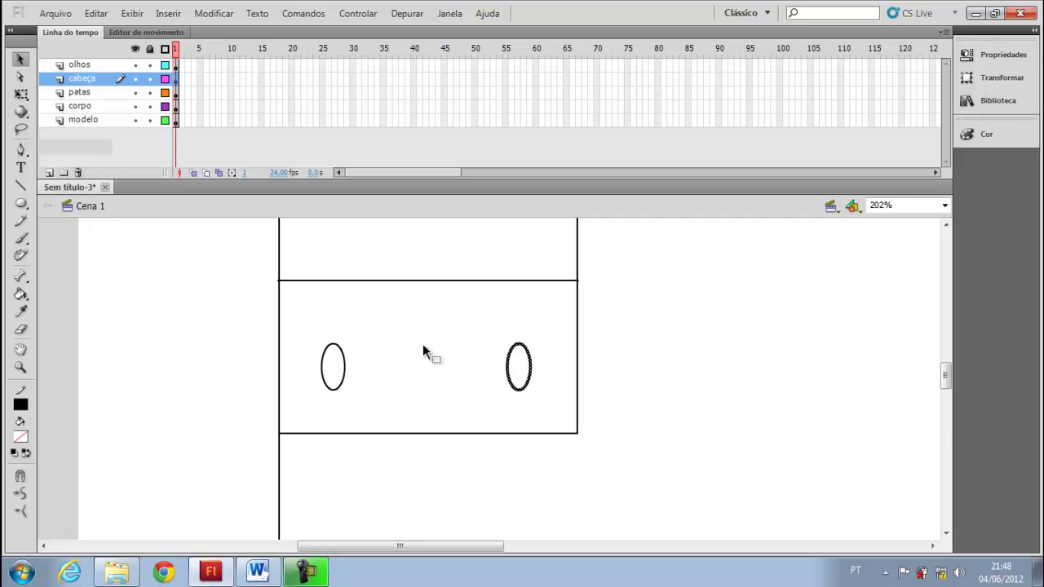
{"action": "key", "text": "ctrl+2"}
{"action": "left_click", "coordinate": [243, 326]}
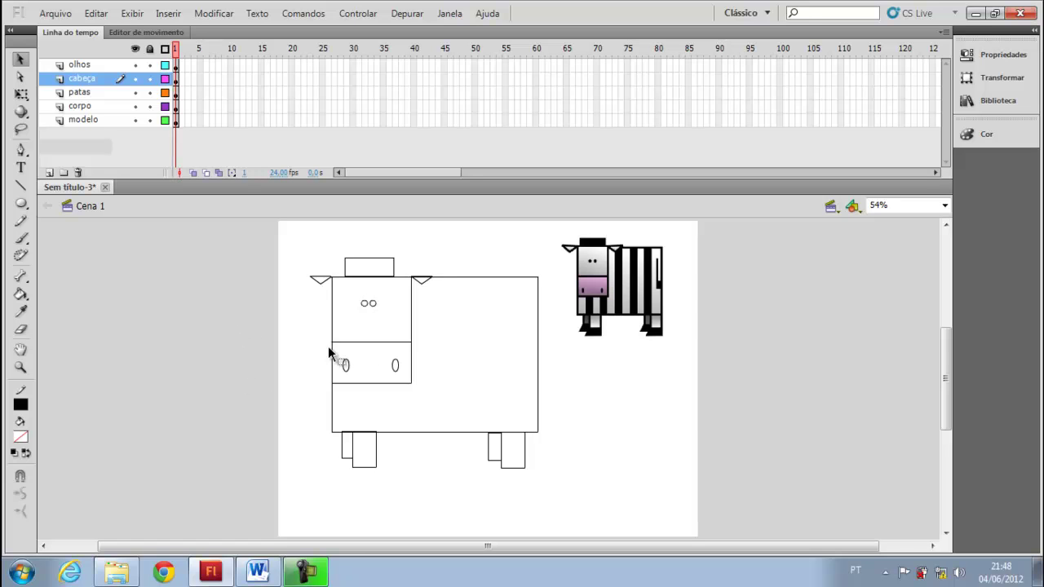